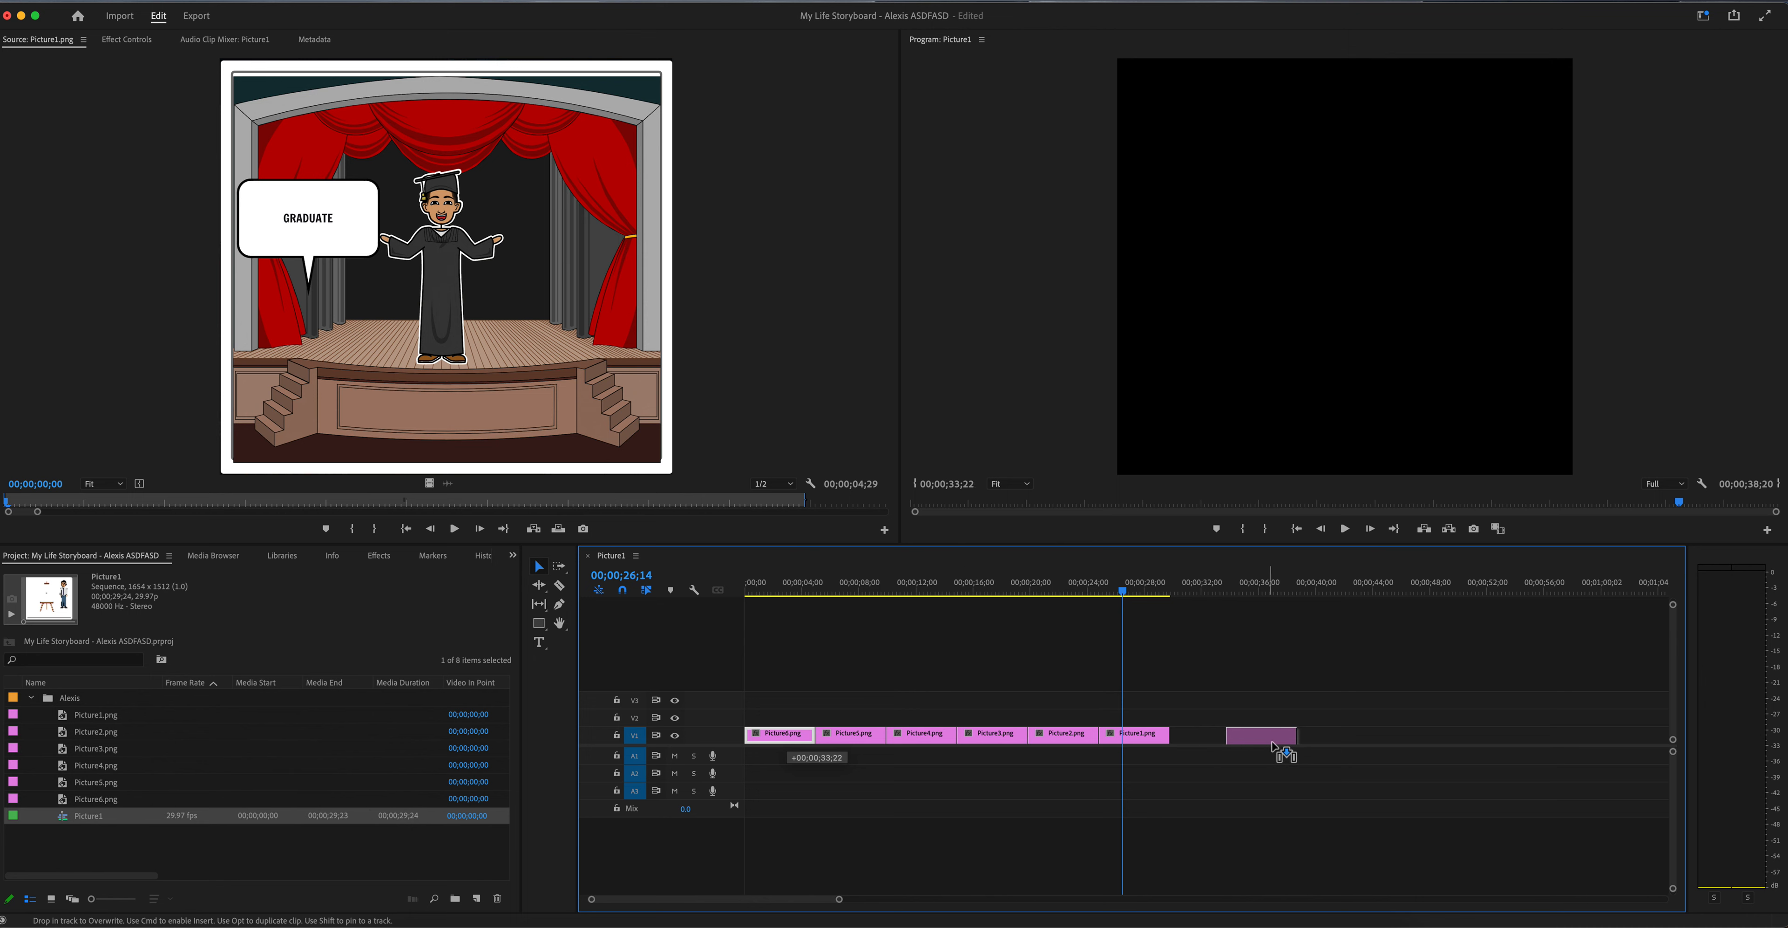
Step: Arrange the clips on track V1 in order from Picture1.png to Picture6.png and return the playhead to the sequence start
mouse_move(1160, 746)
left_mouse_down()
mouse_move(811, 750)
mouse_move(888, 708)
mouse_move(1187, 738)
left_mouse_up()
left_click(841, 747)
left_click_drag(1077, 741, 984, 741)
left_click_drag(1190, 738, 1115, 743)
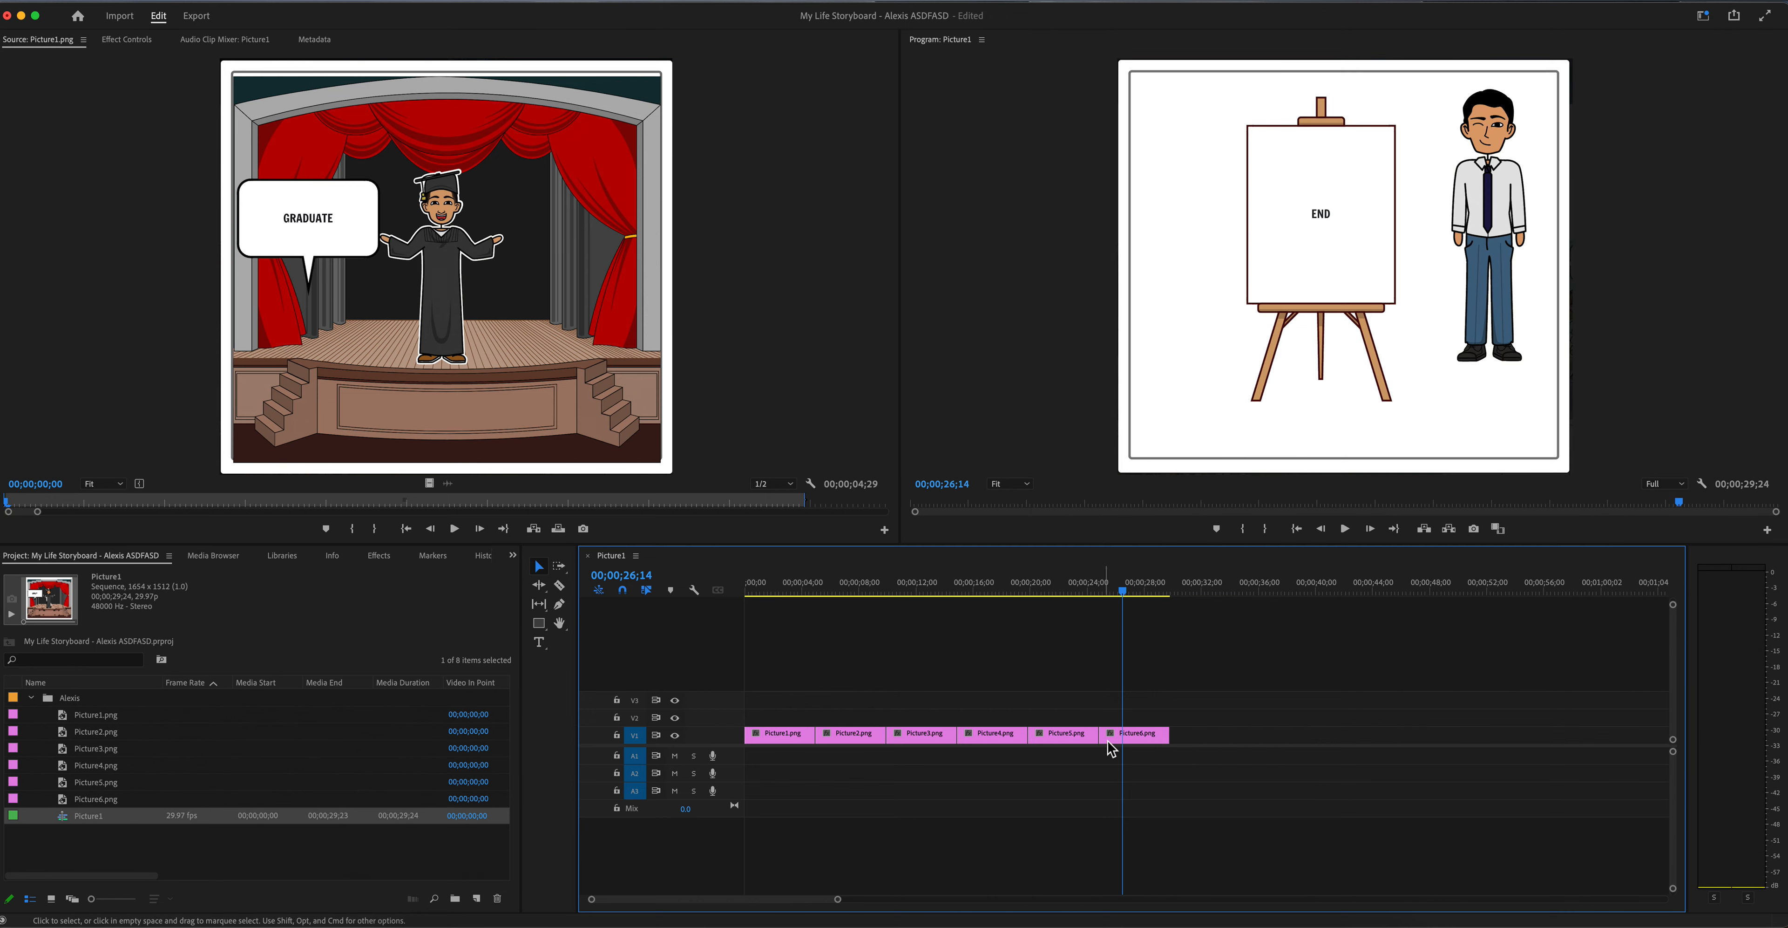
left_click_drag(1109, 591, 731, 601)
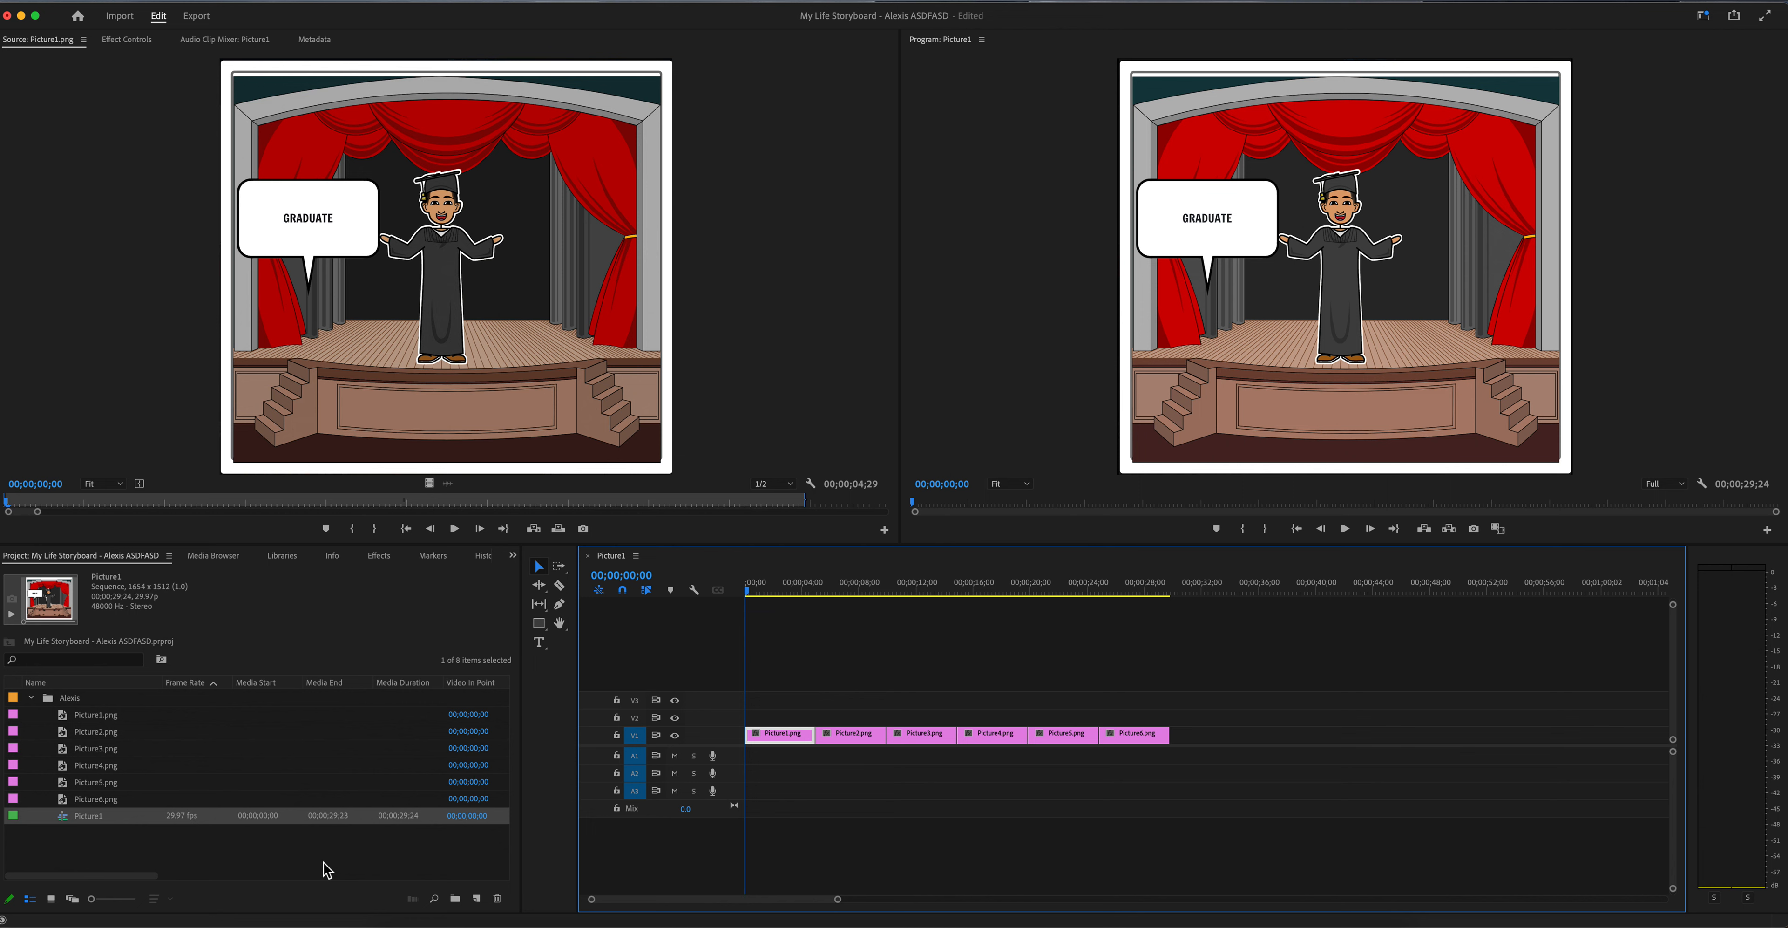
Step: Create a black video item at 1654 × 1512, 29.97 fps drop frame, with square pixels
left_click(478, 899)
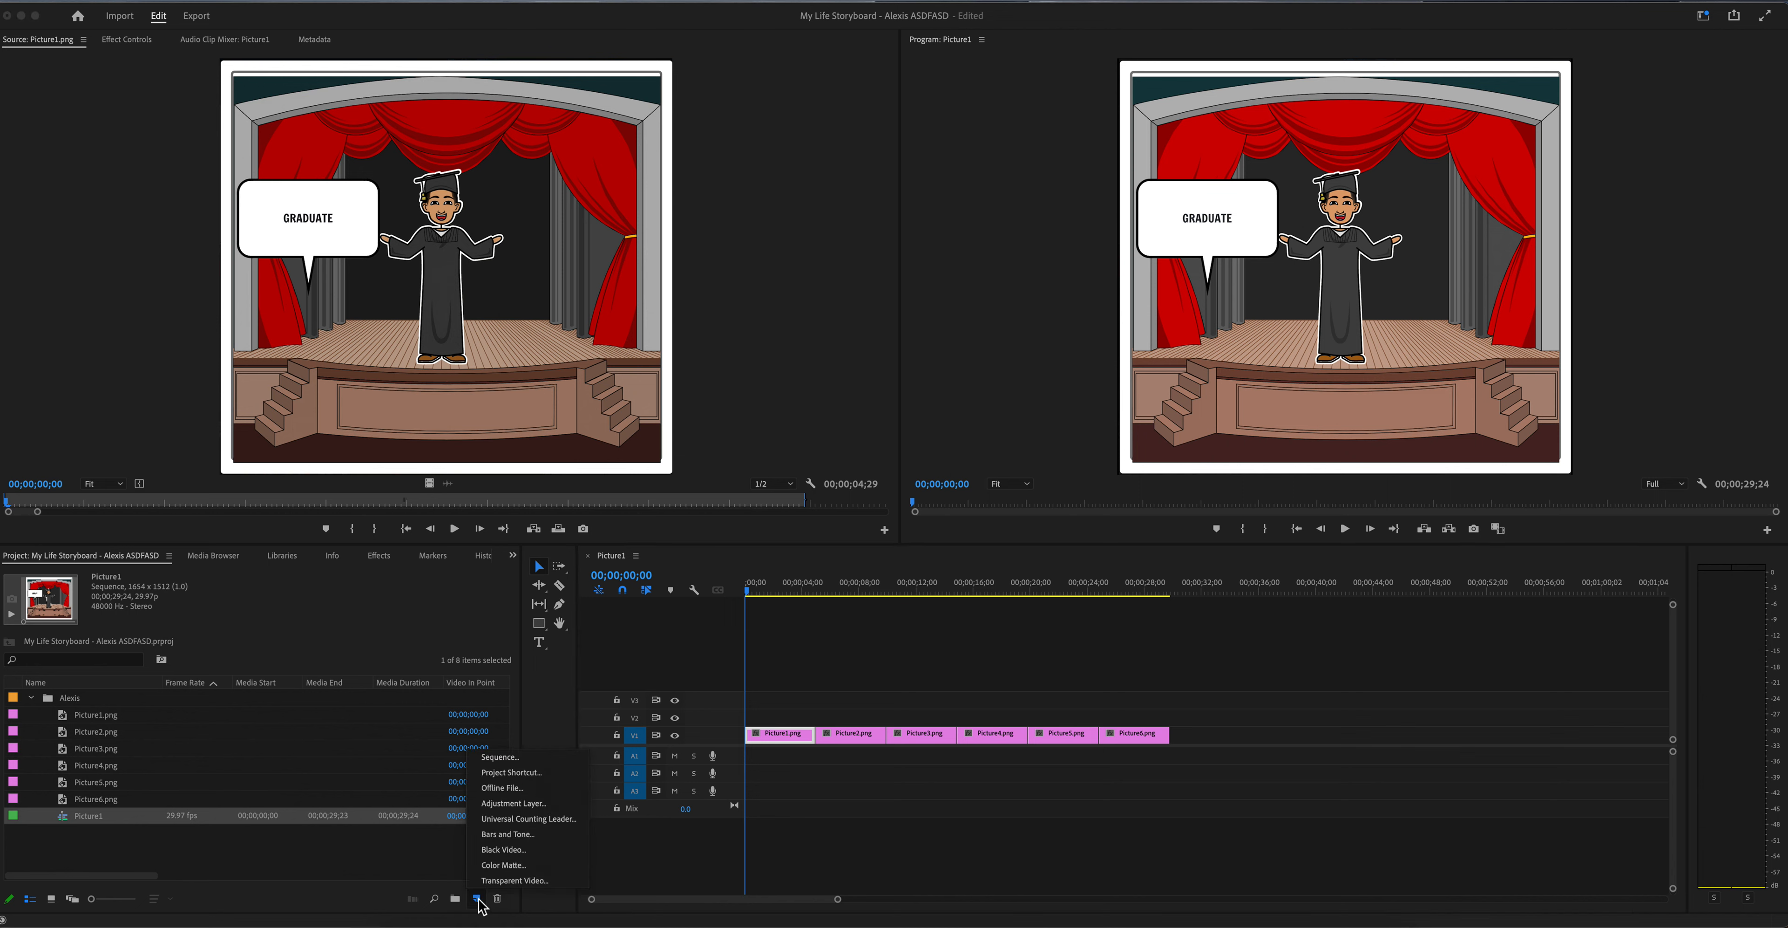
left_click(505, 850)
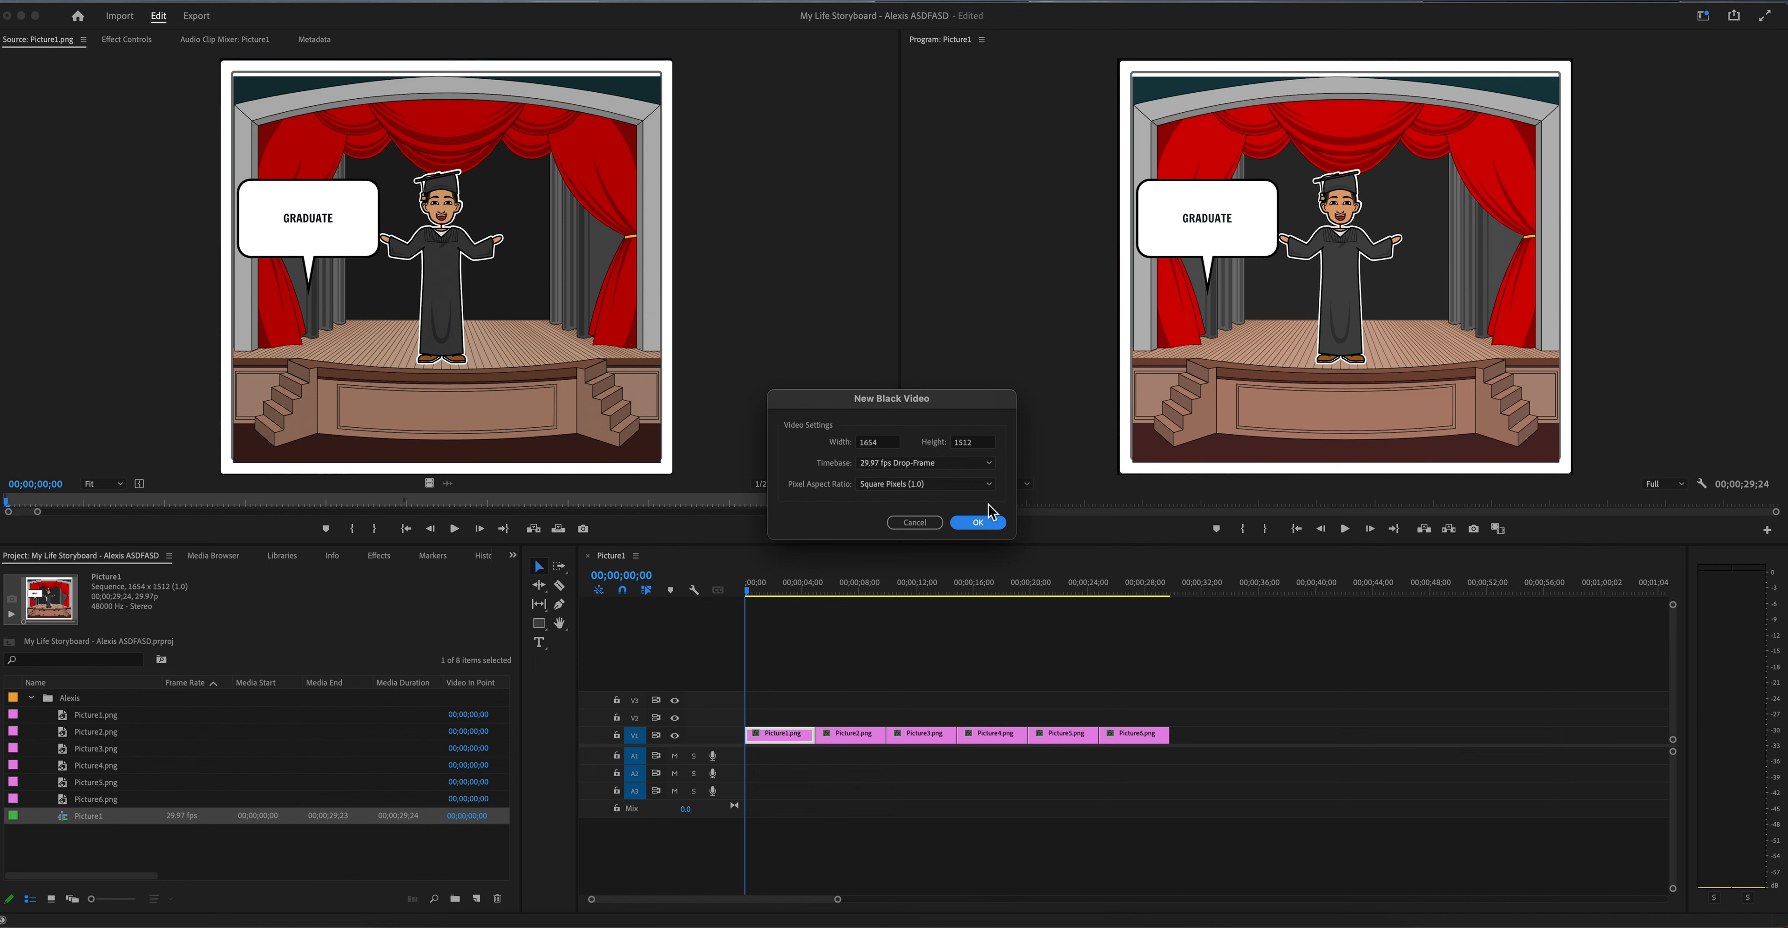
left_click(978, 522)
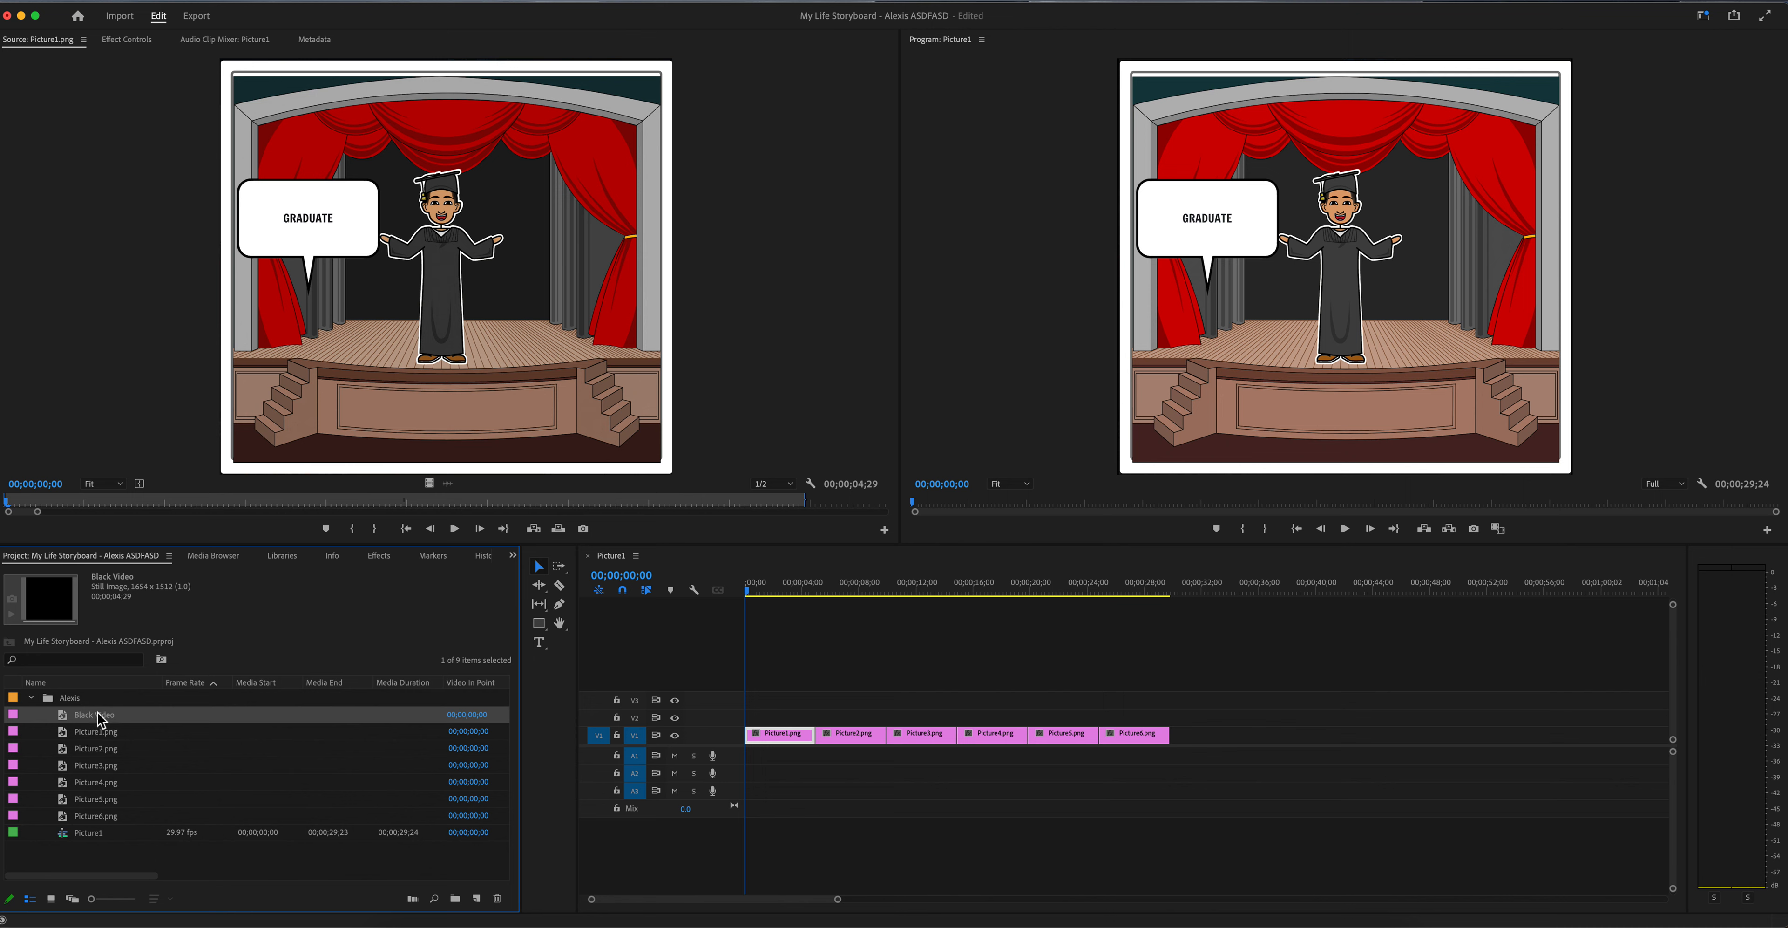
Step: Insert the Black Video item at the start of track V1, shifting all picture clips after it
left_click_drag(89, 722, 745, 741)
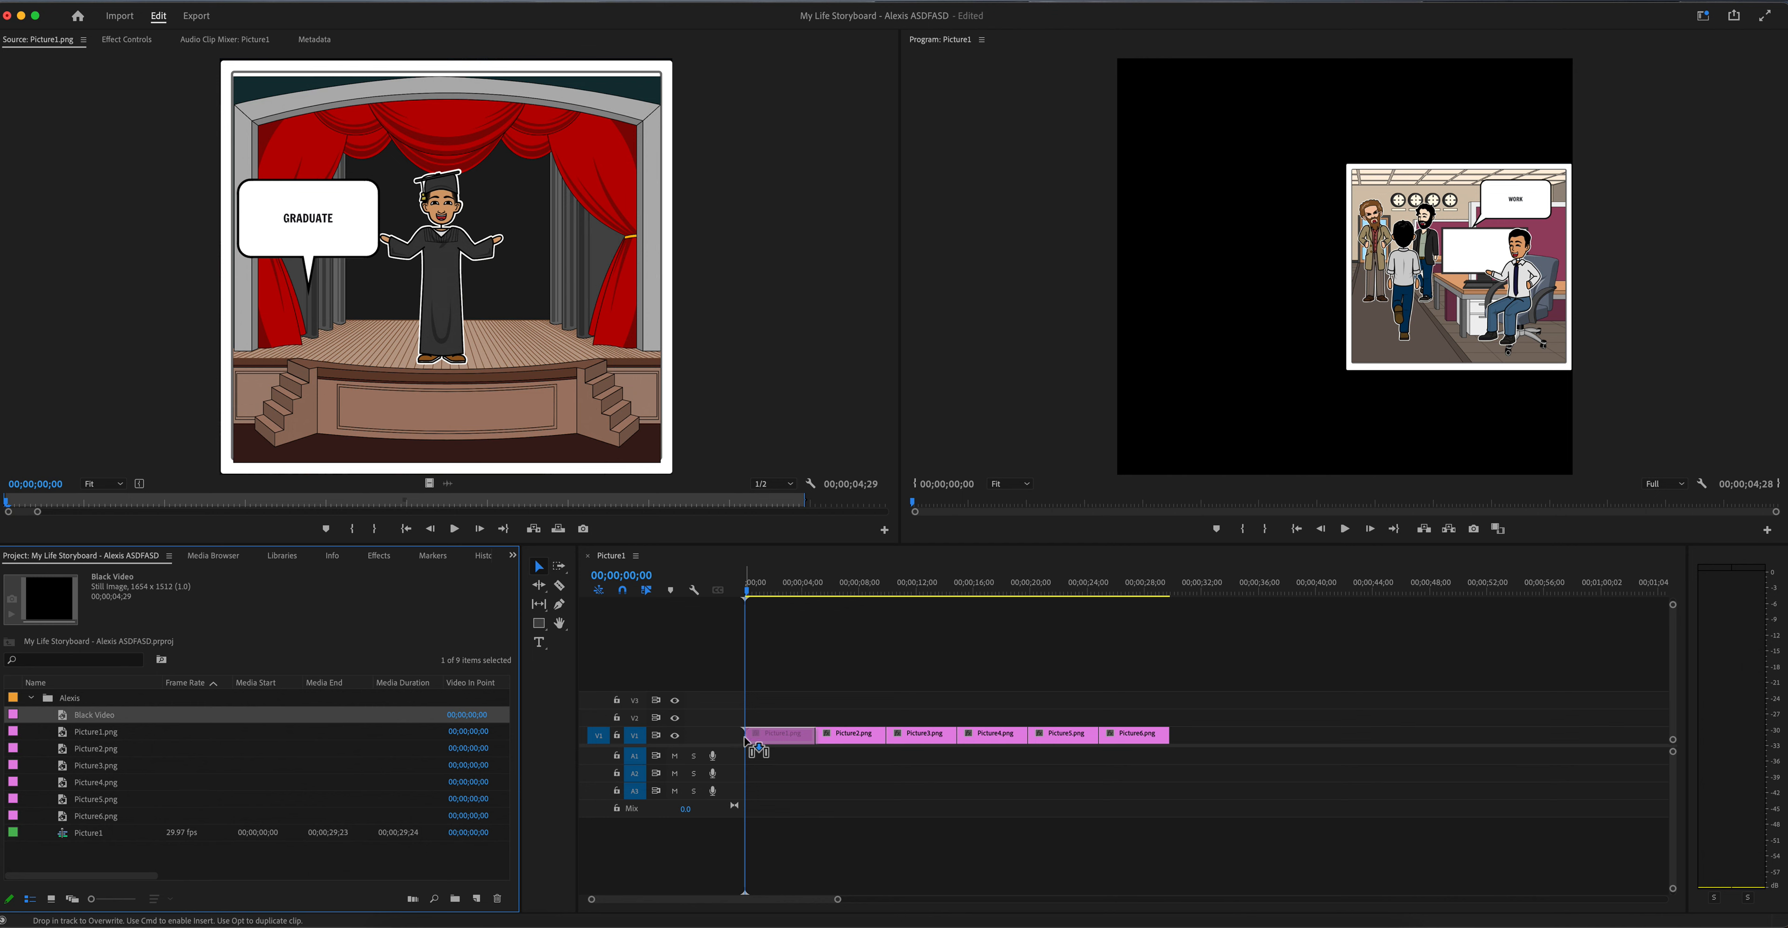
left_click_drag(745, 740, 749, 742)
key("super")
key("super")
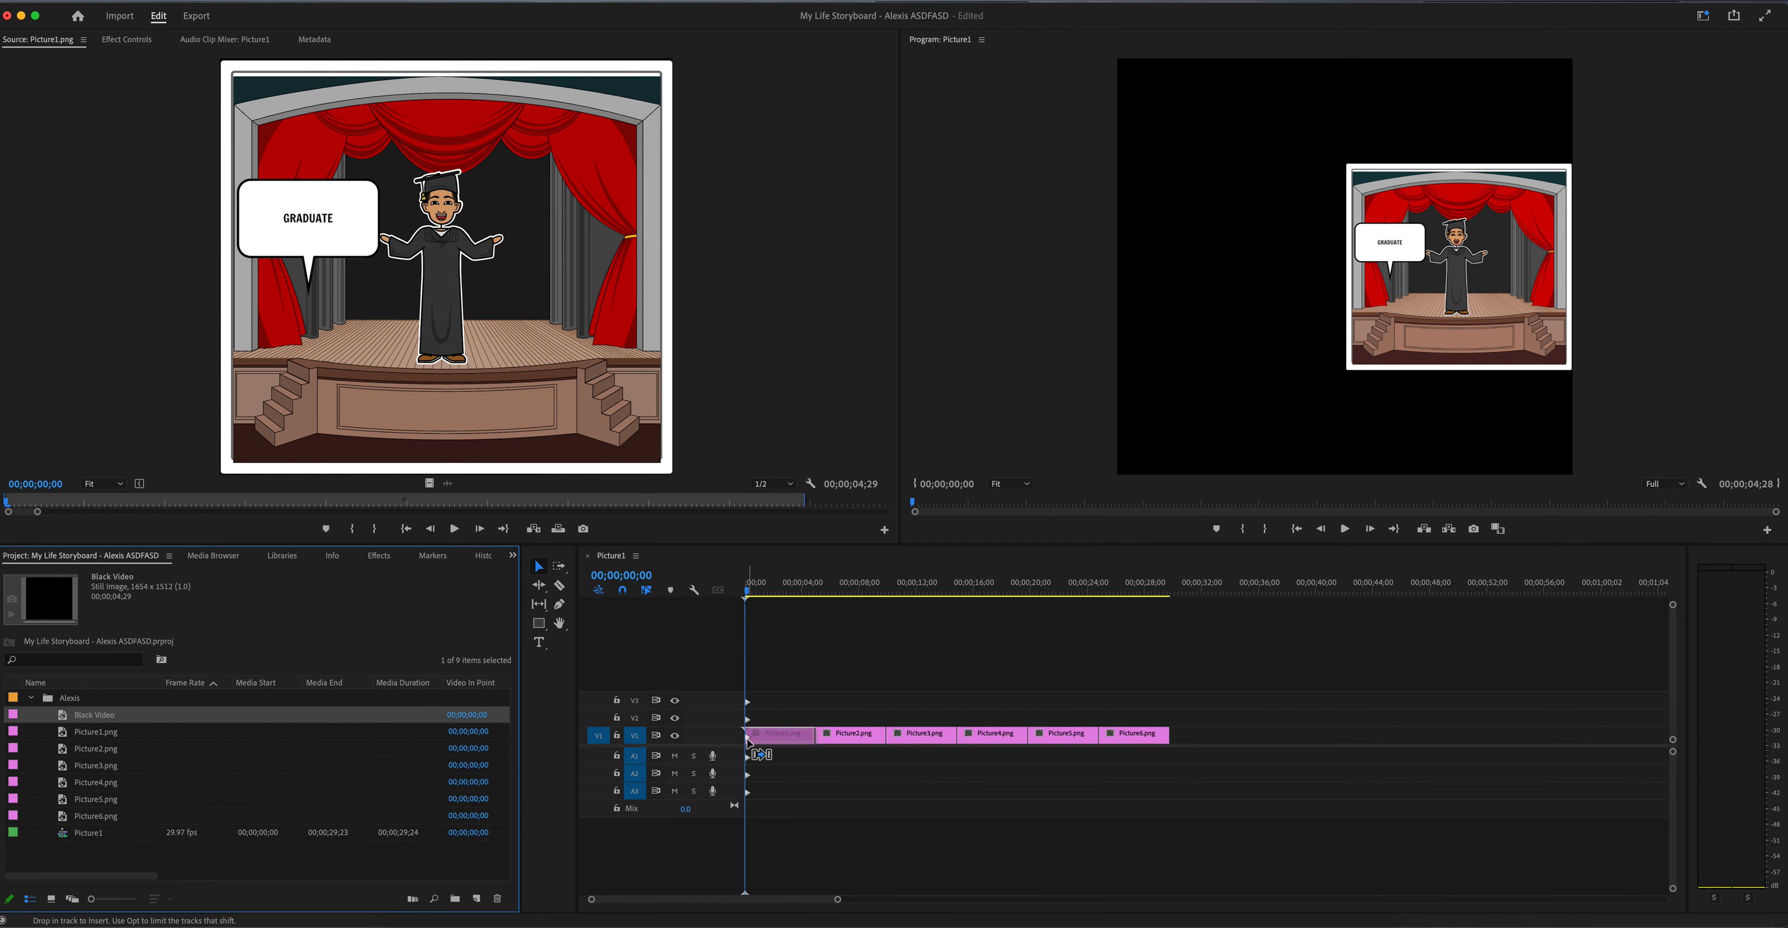
left_click_drag(748, 741, 749, 742)
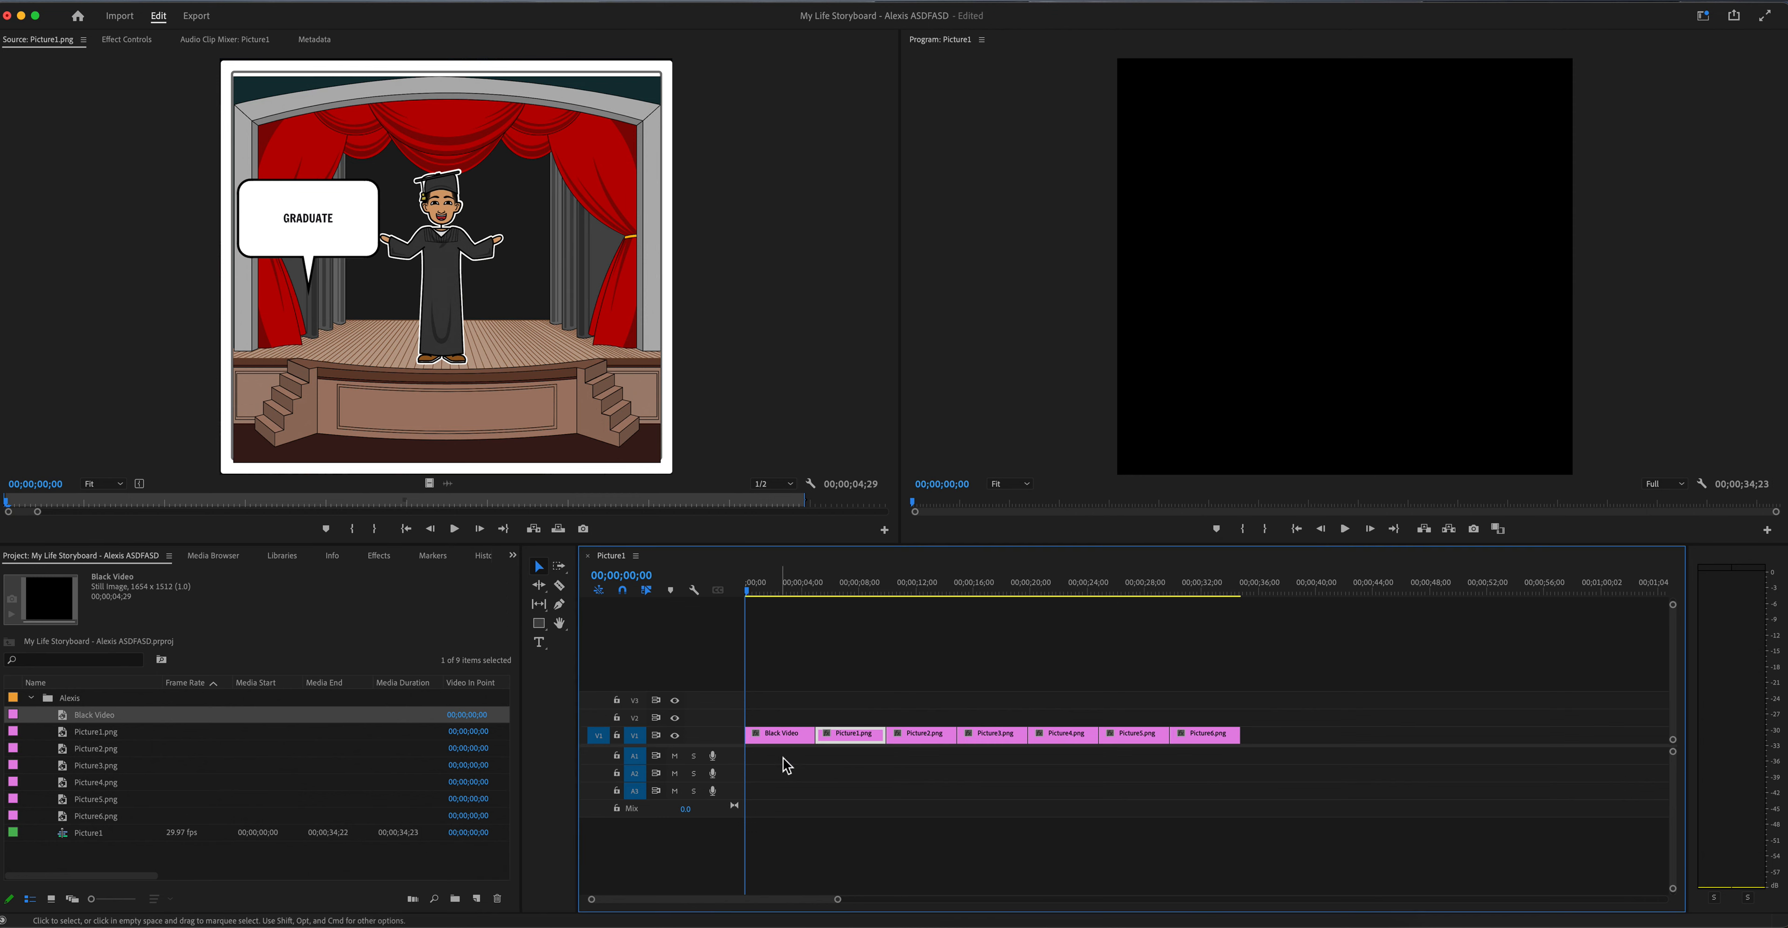
Step: Add a title over the black video at about two seconds, reading "My Life", "by" and the author's first name on separate, spaced lines
left_click_drag(751, 596, 780, 639)
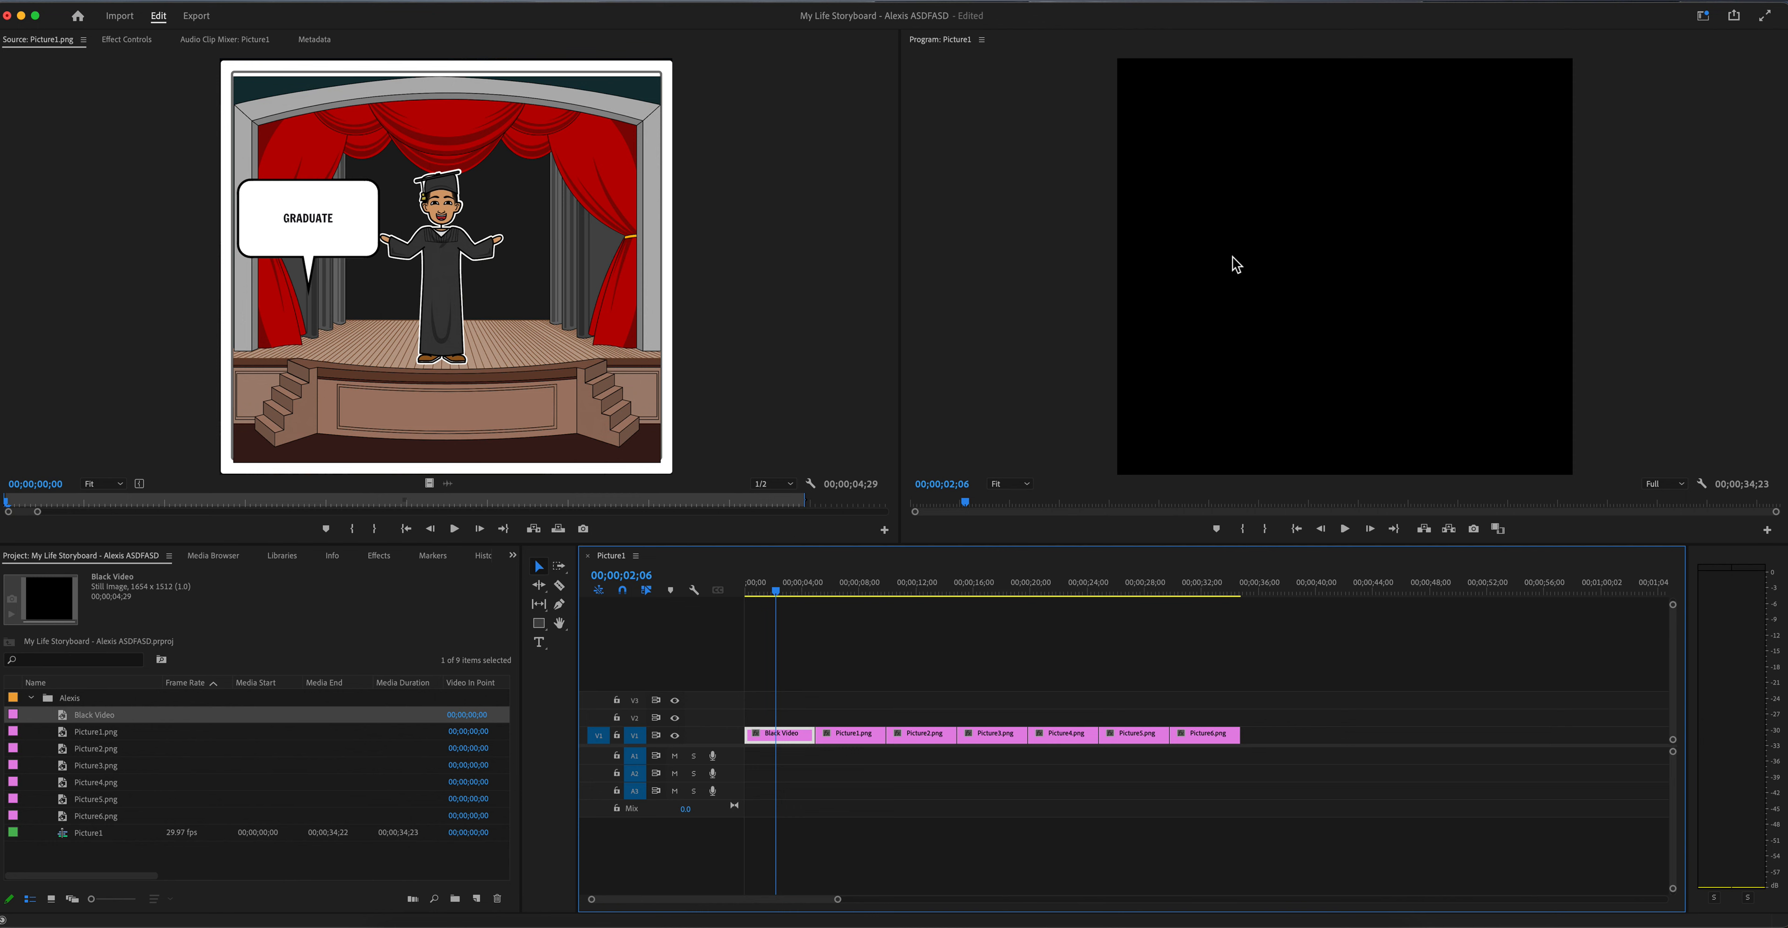
left_click(539, 643)
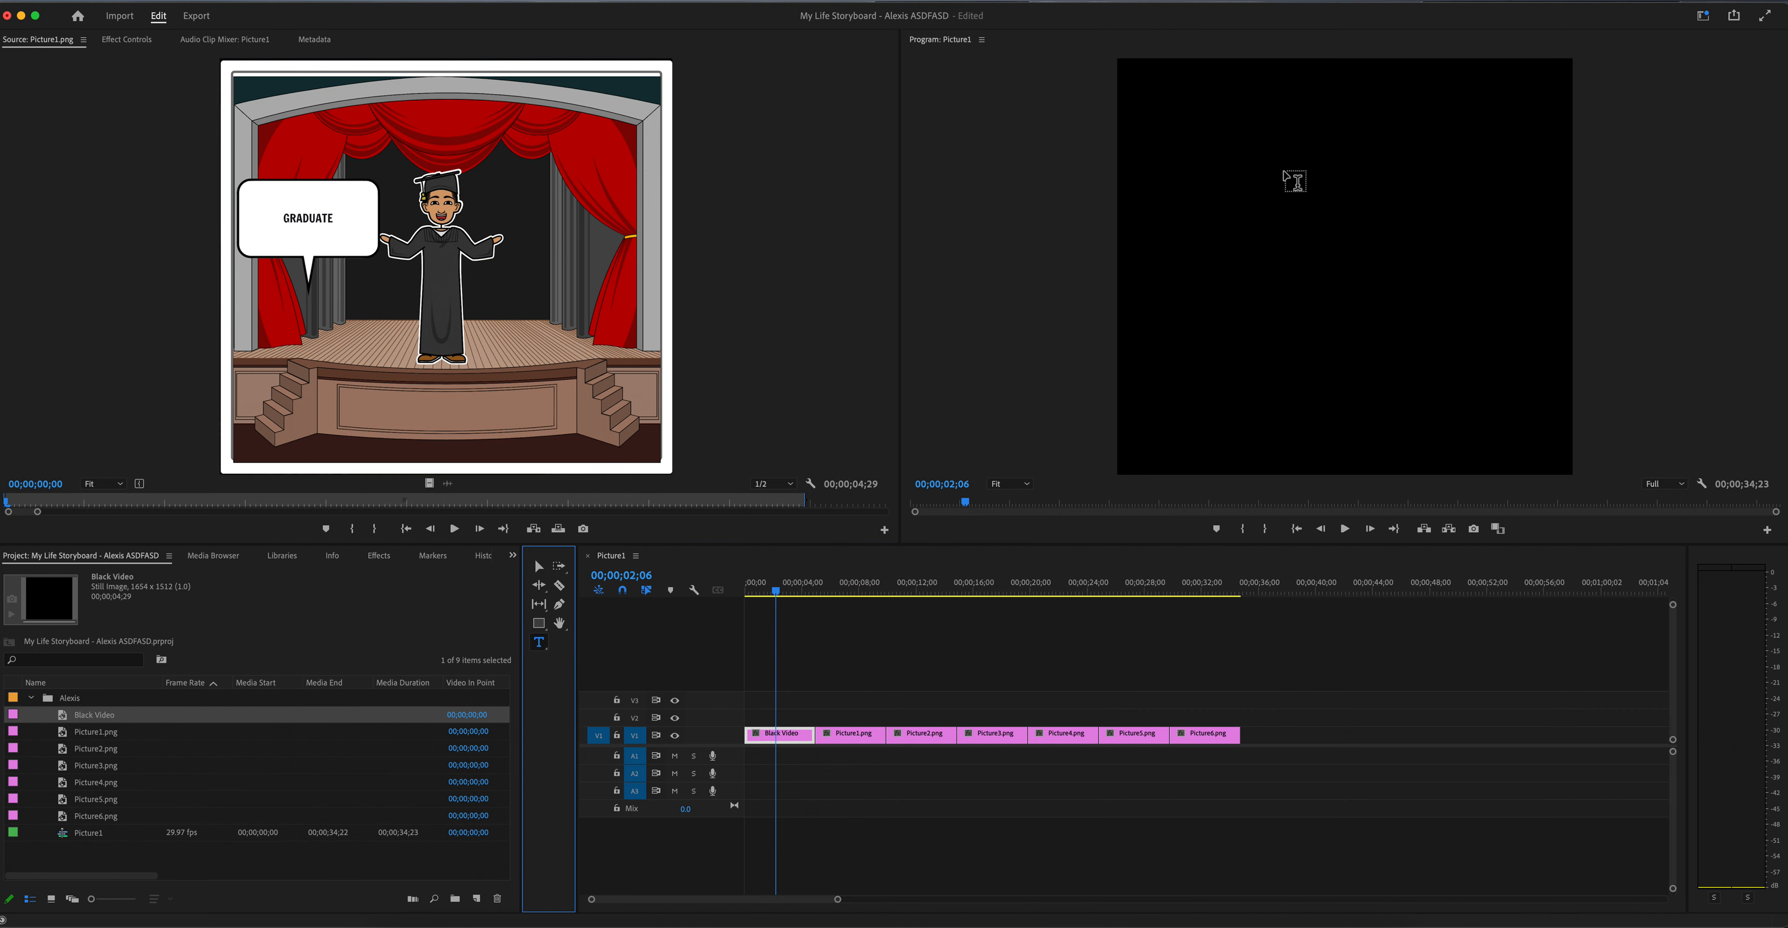
left_click(1264, 164)
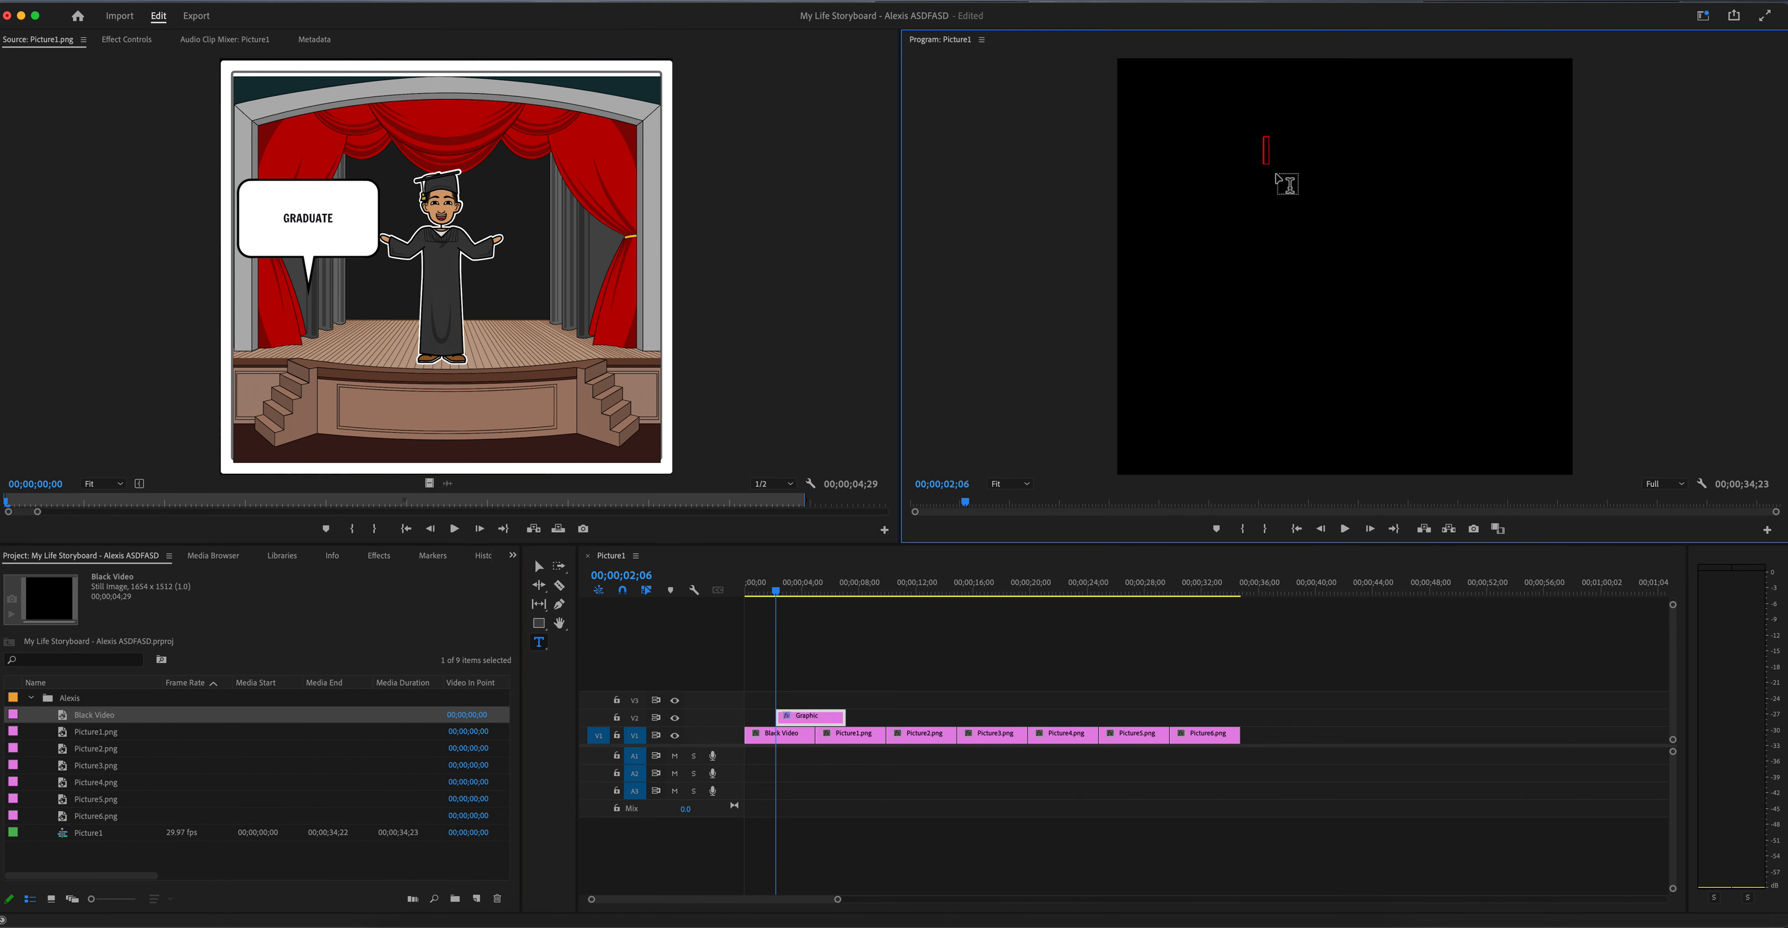
type("My Life")
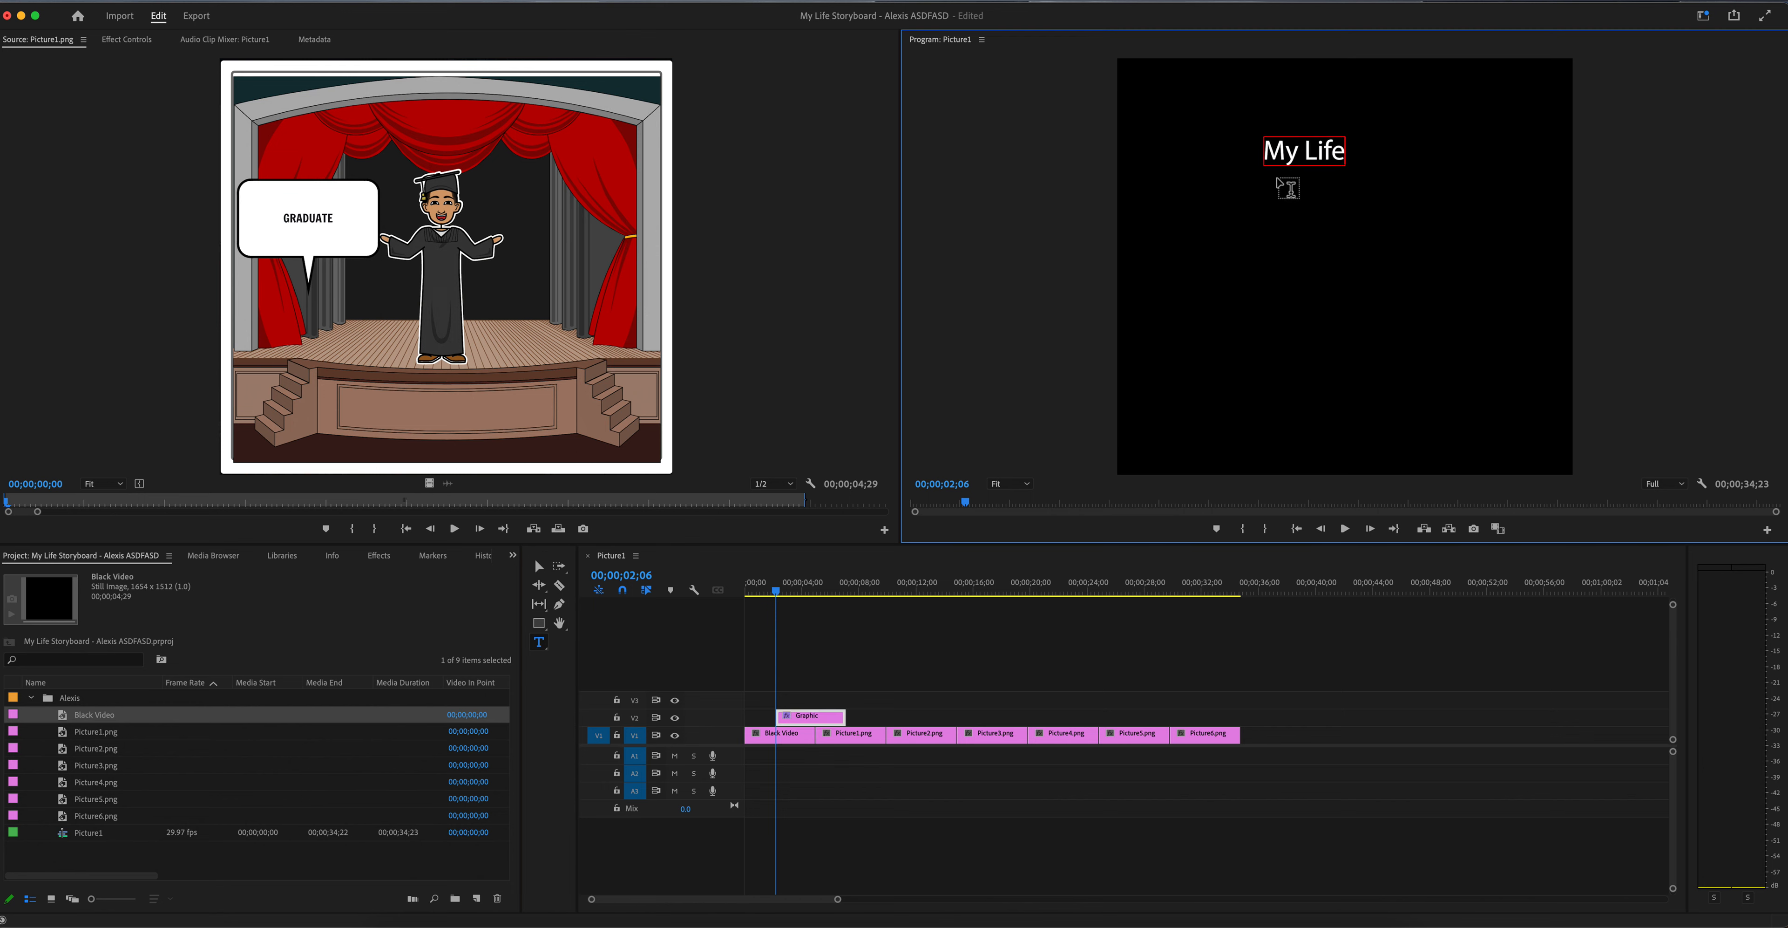
key("Return")
key("Return")
type("by")
key("Return")
type("Alexis")
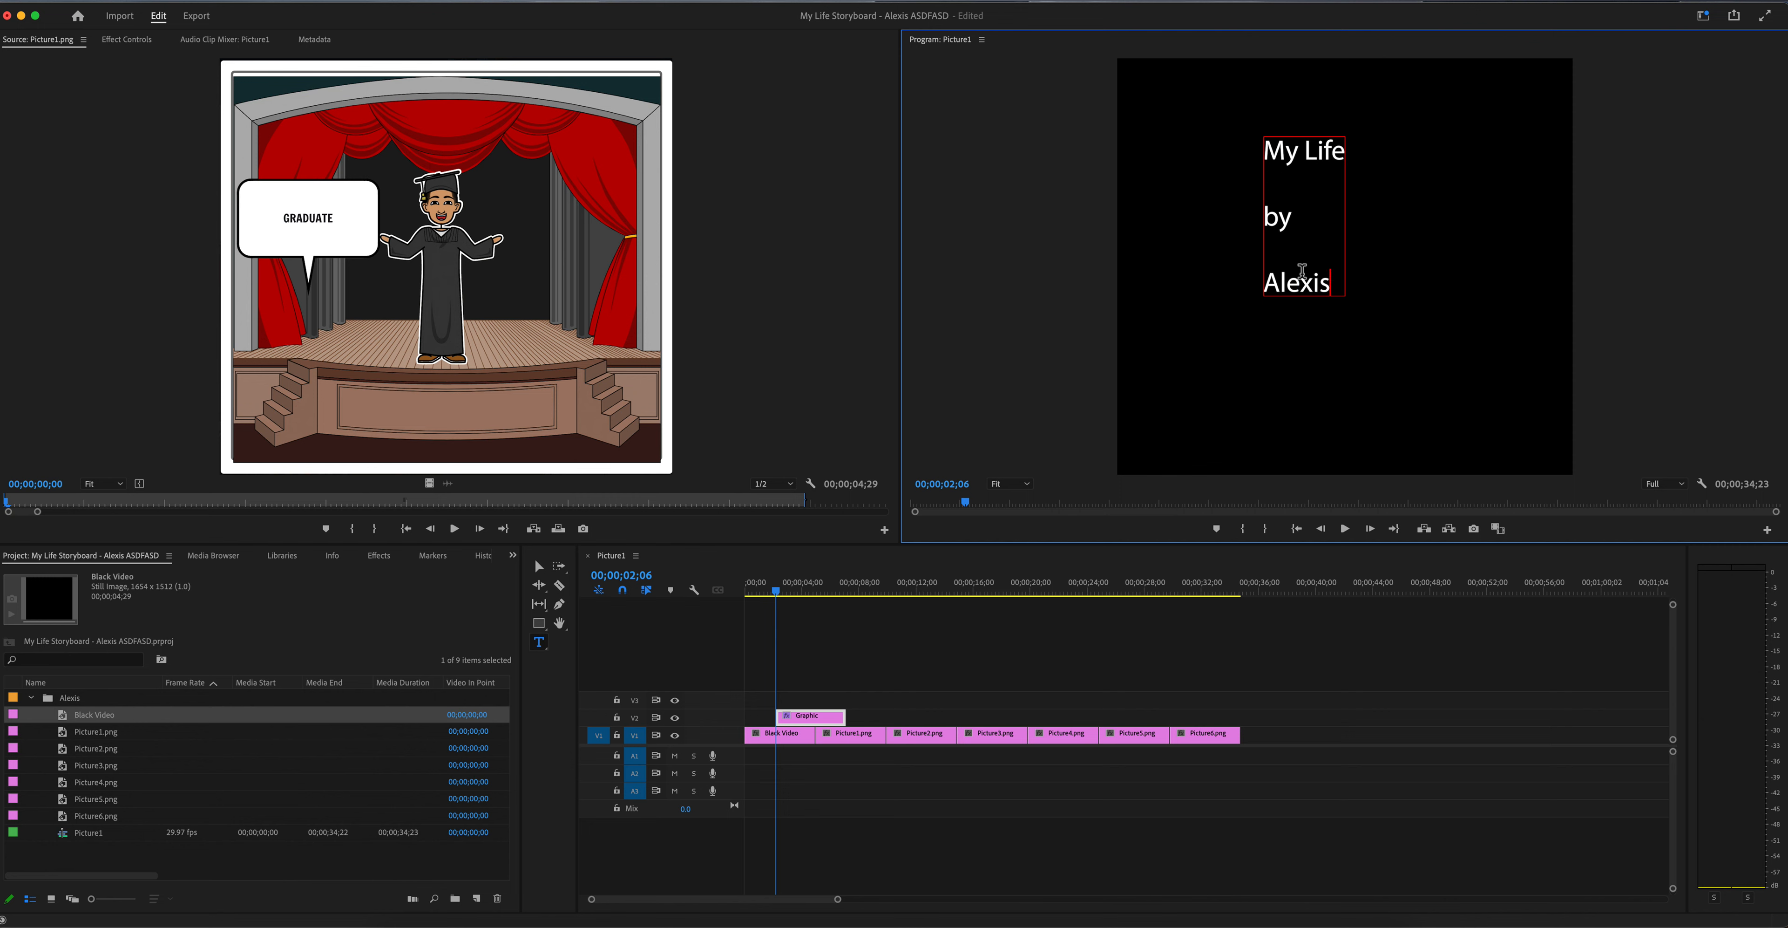
Step: Apply faux bold and the Chalkduster font to all of the title text
left_click_drag(1334, 285, 1258, 150)
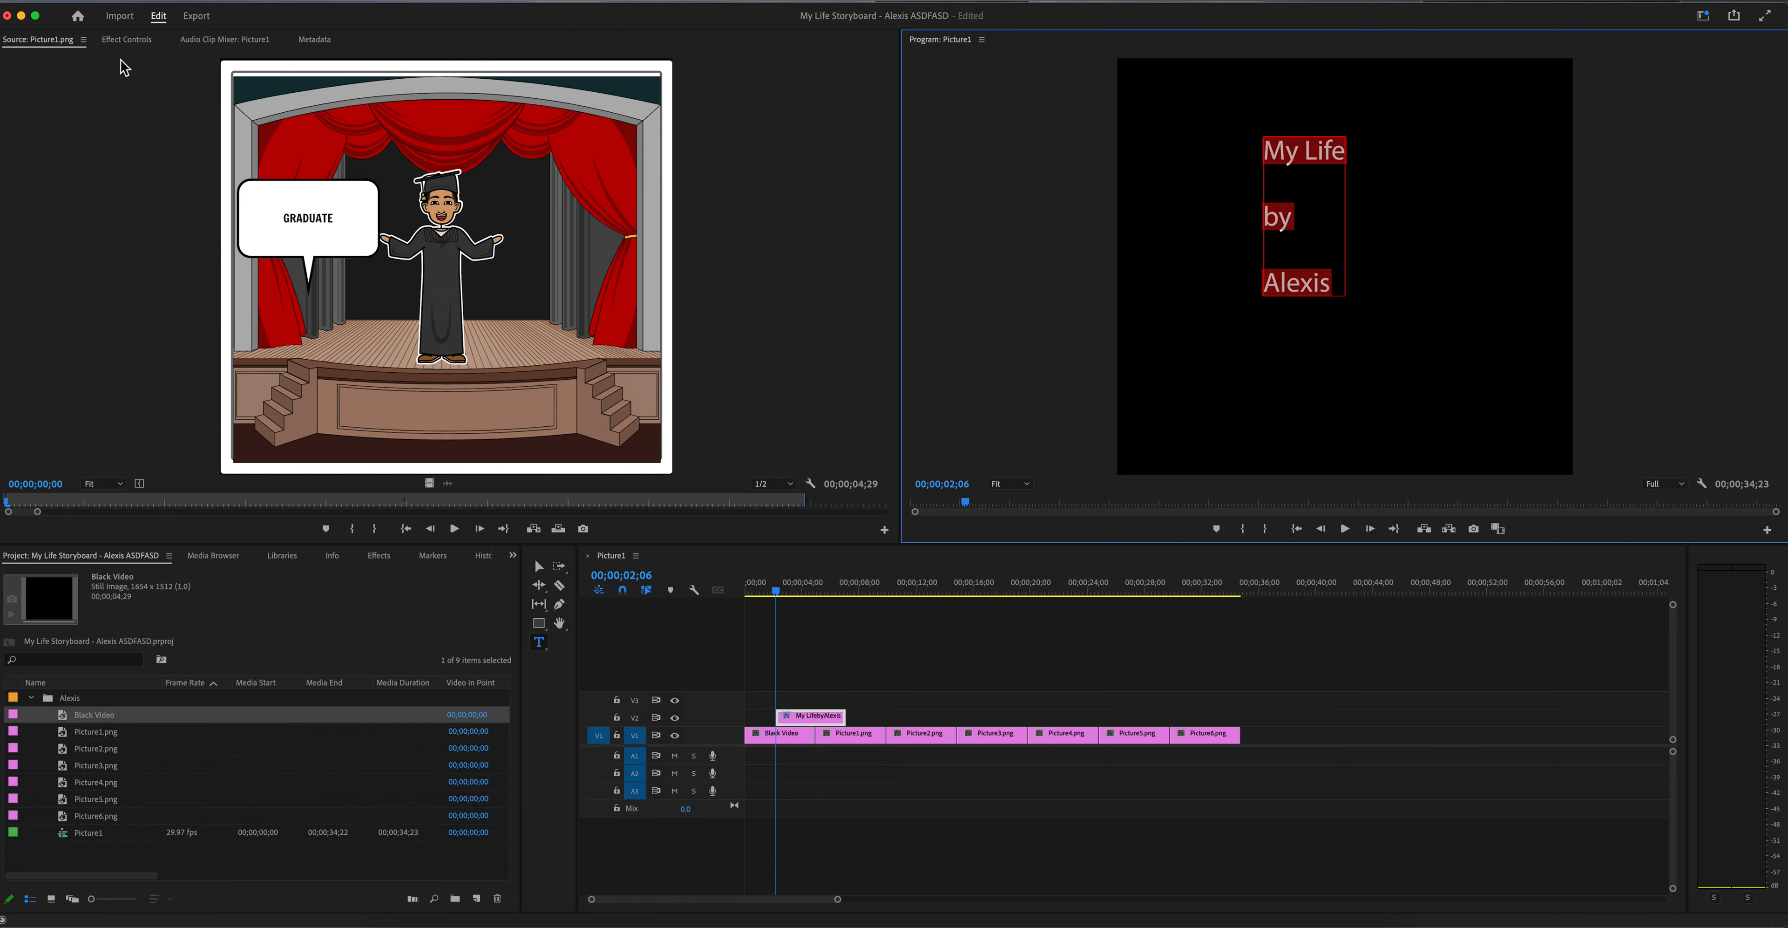
left_click(128, 40)
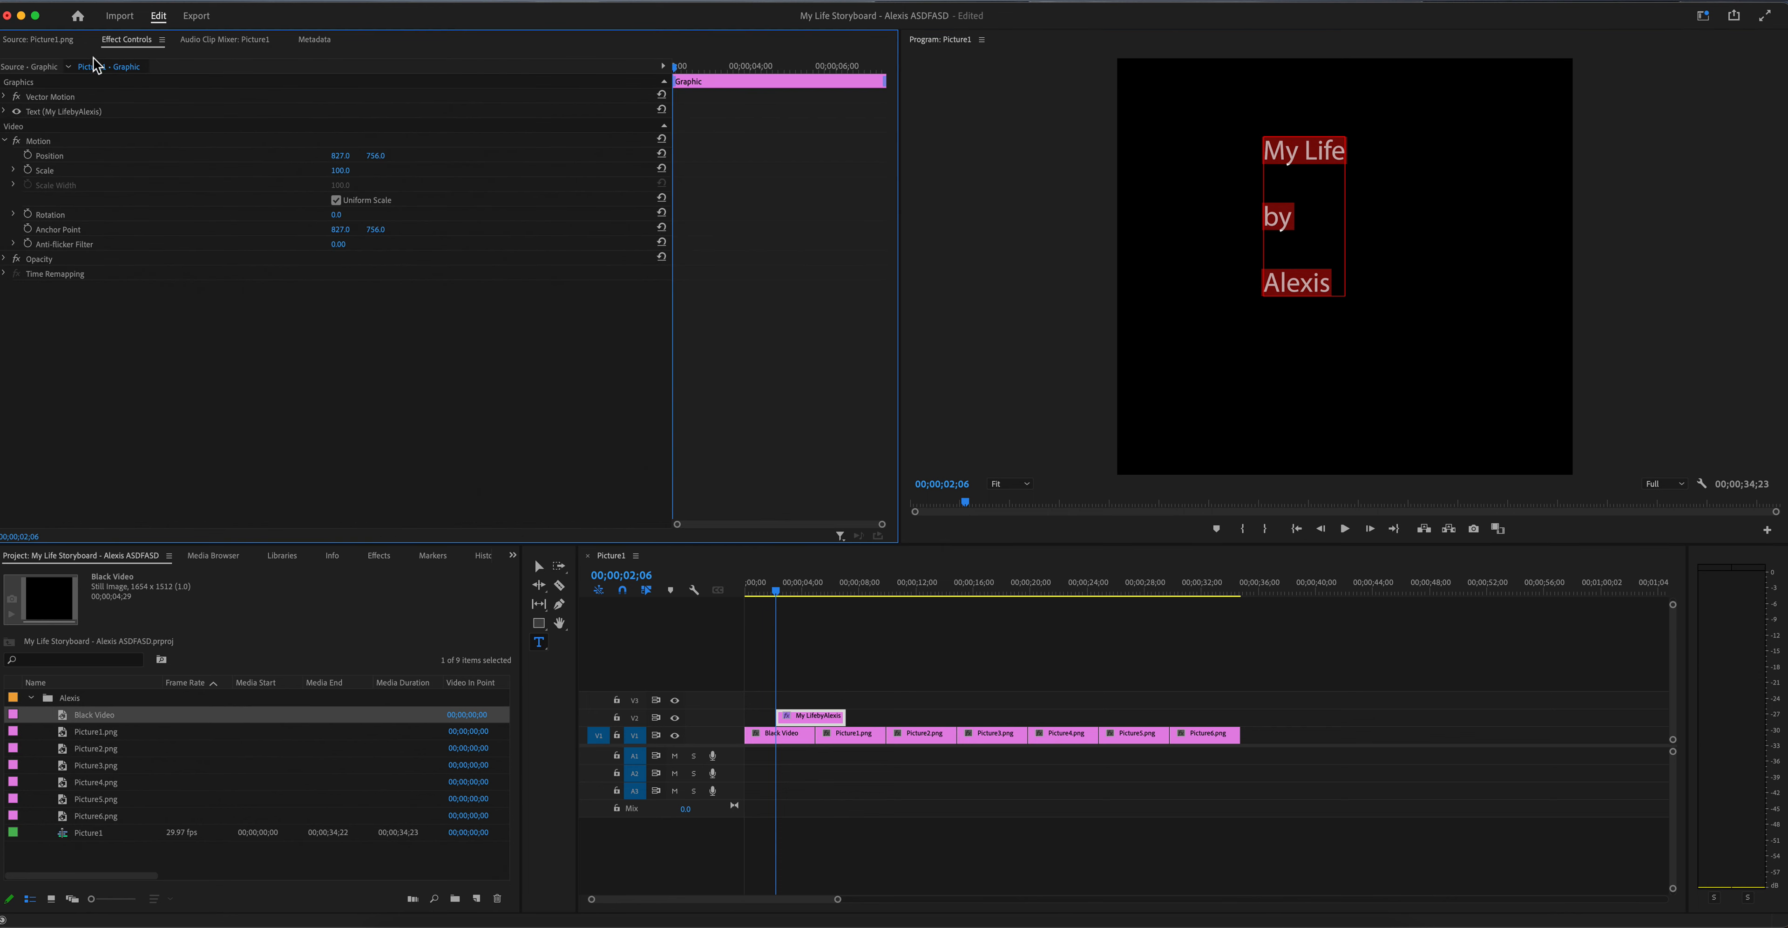
left_click(5, 111)
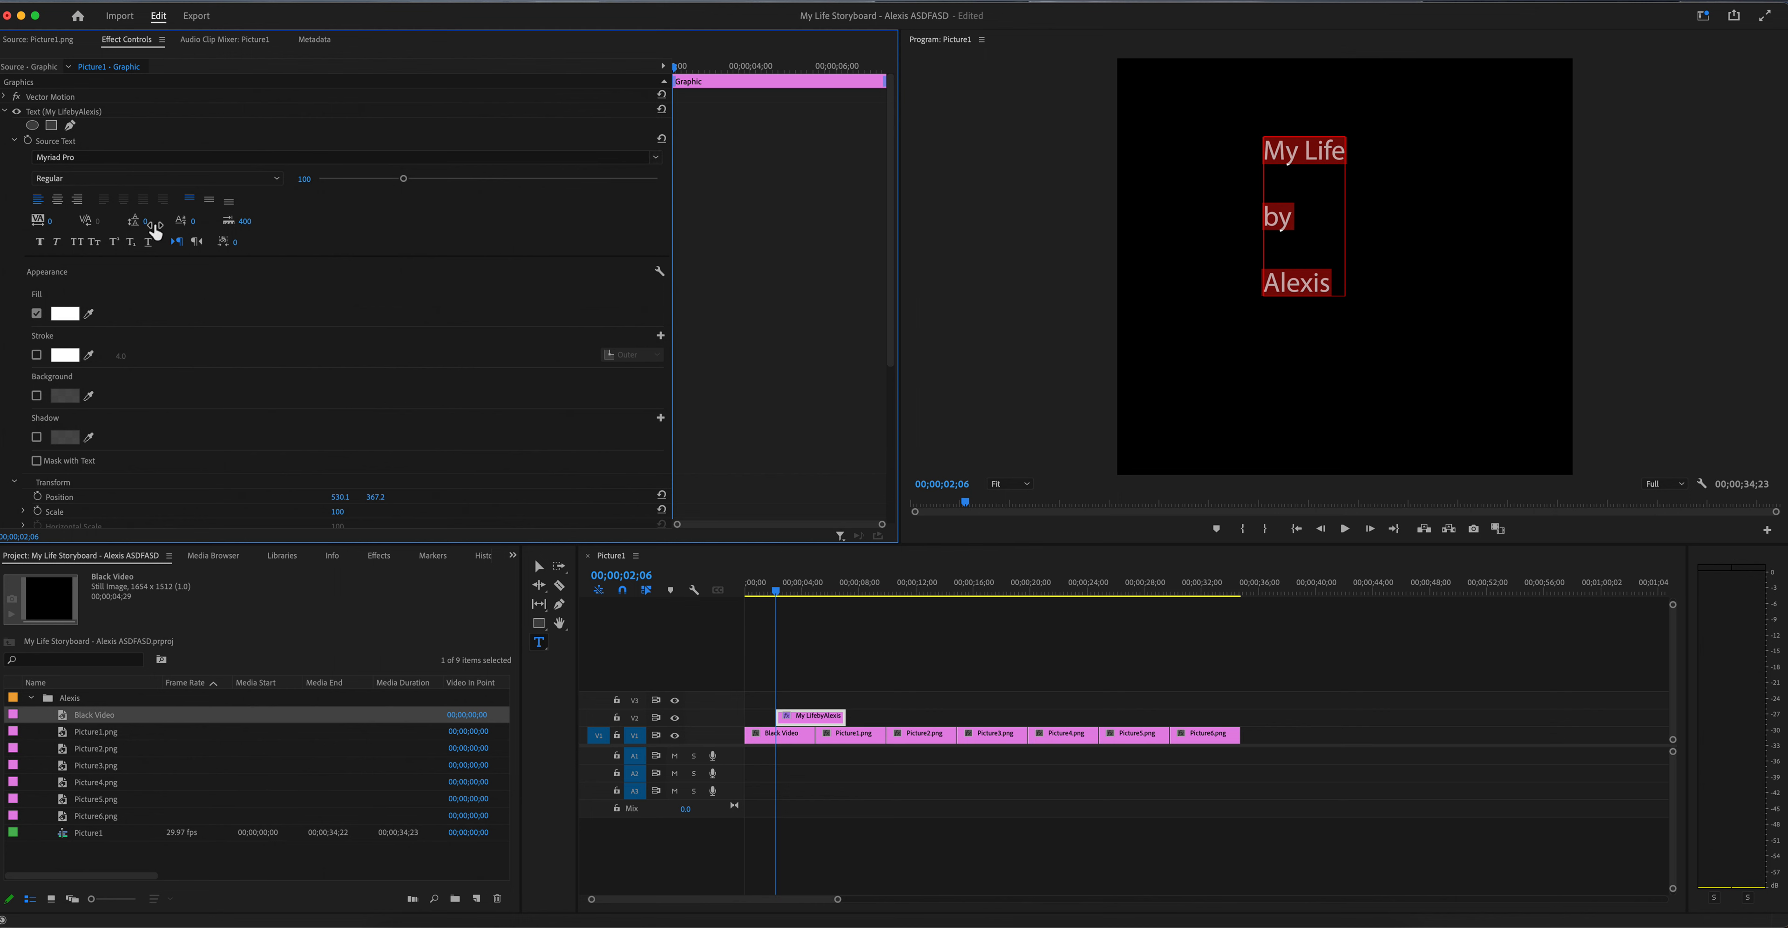
left_click(40, 242)
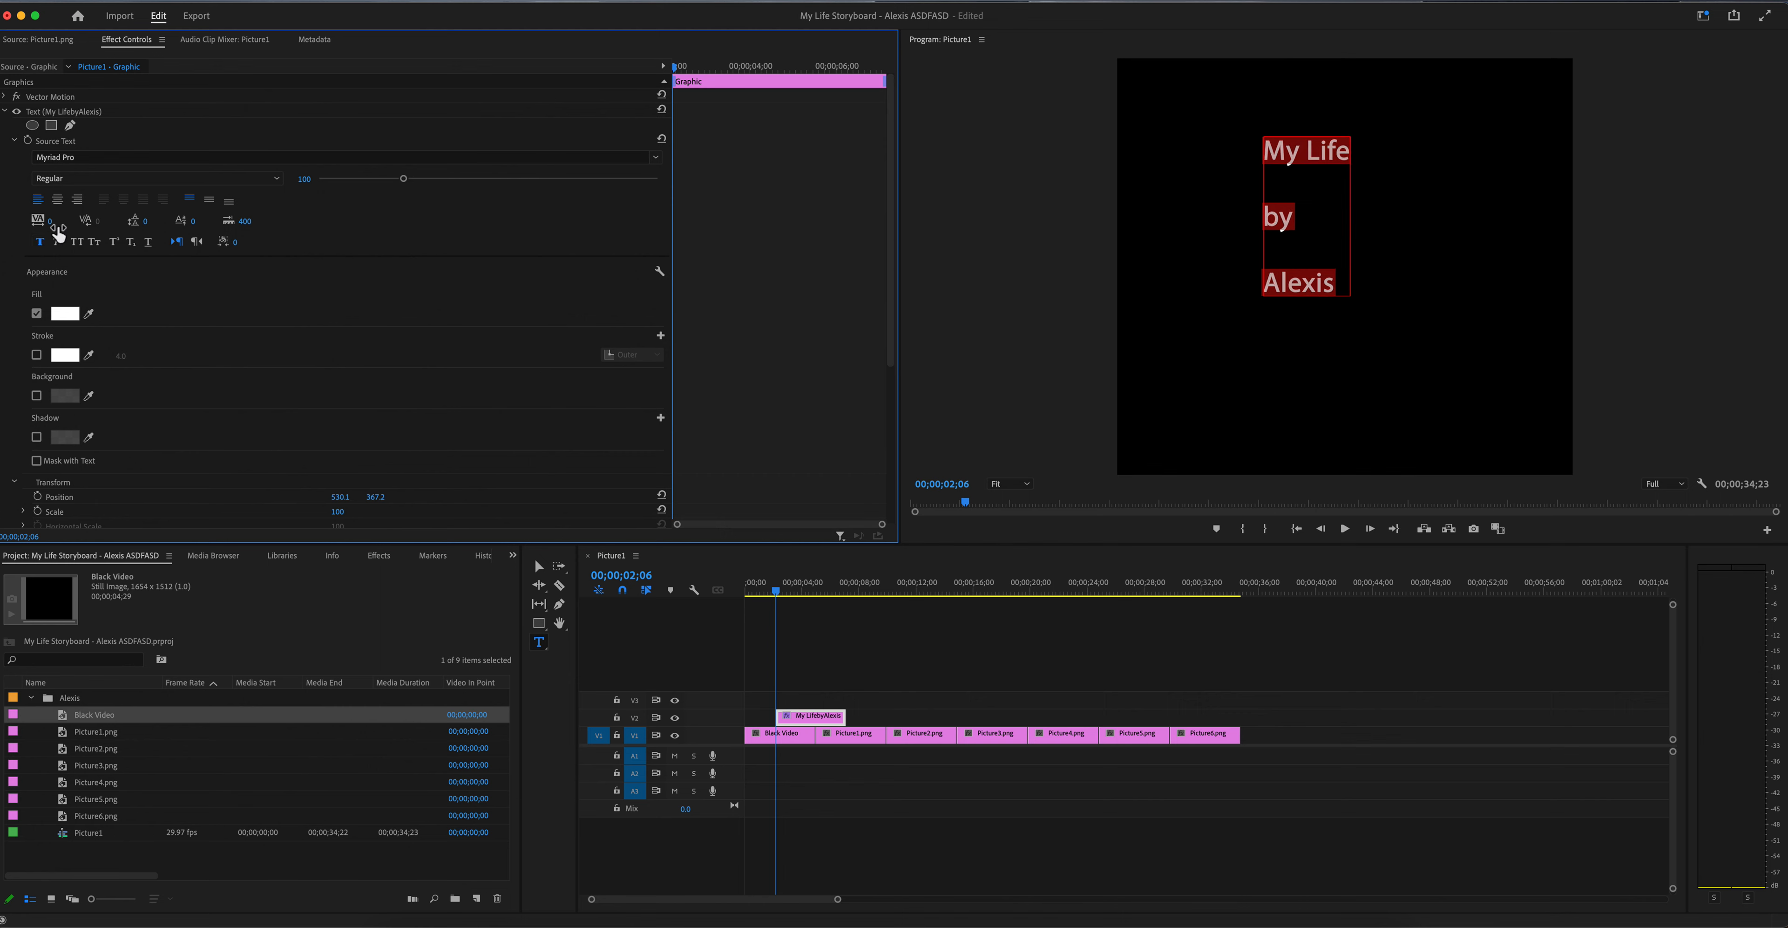
left_click(101, 158)
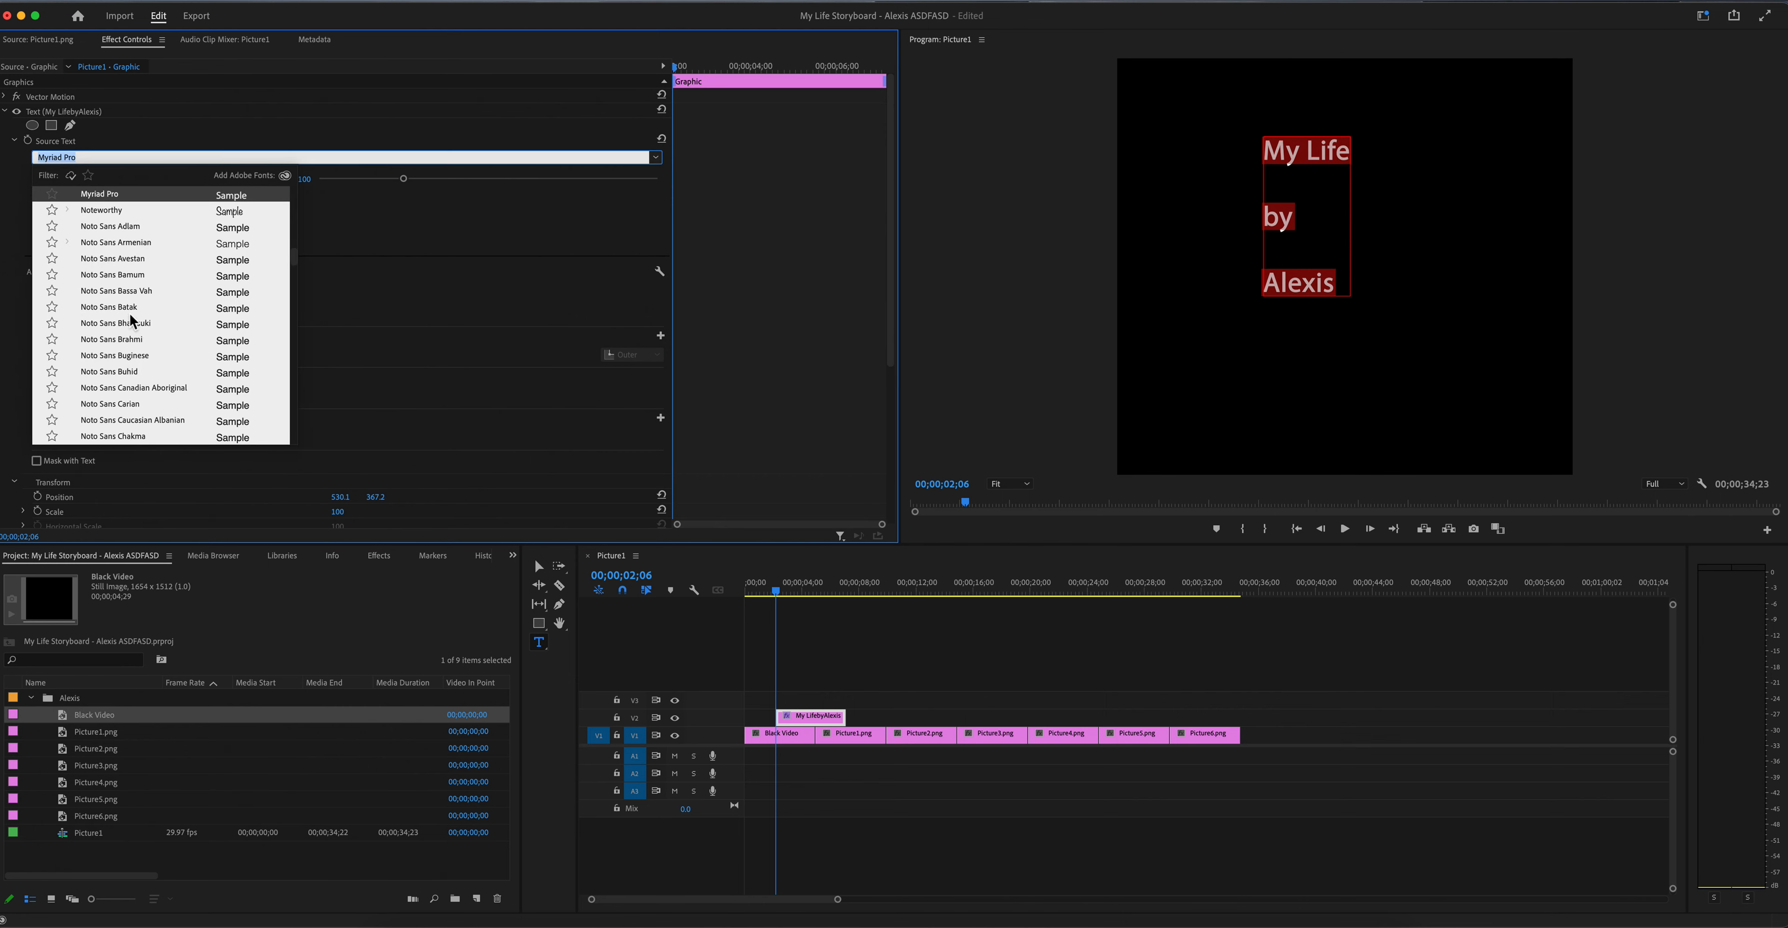
scroll(161, 373, "down", 15)
scroll(159, 366, "up", 15)
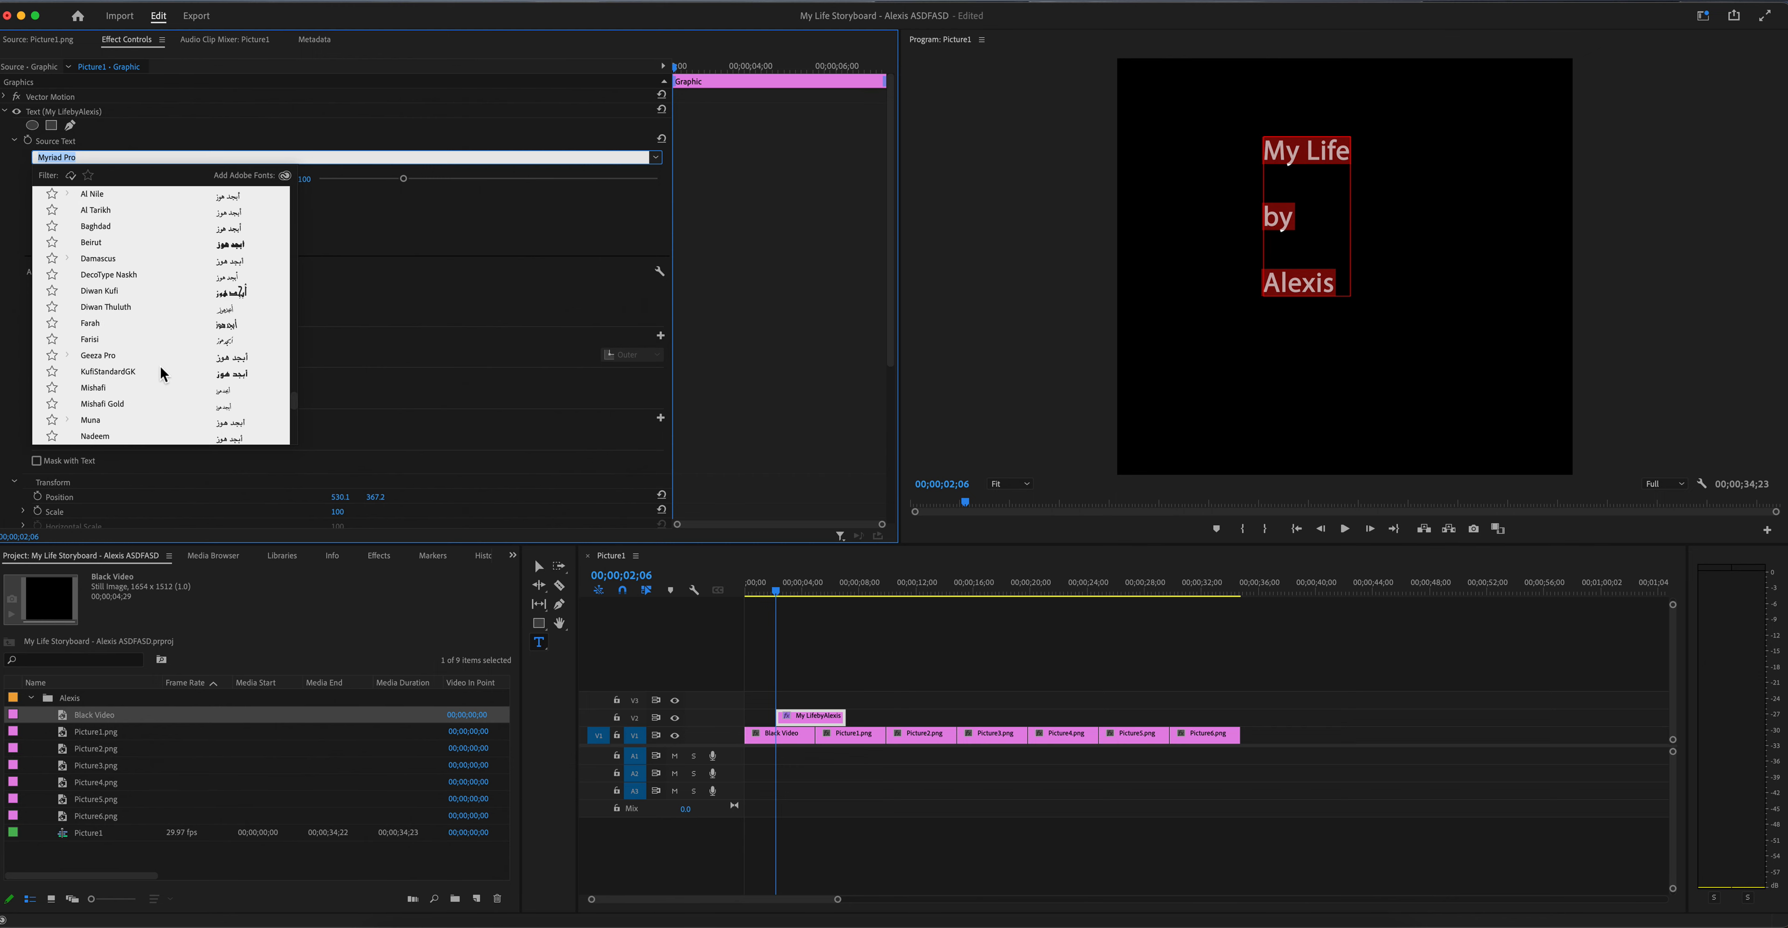
scroll(159, 309, "up", 10)
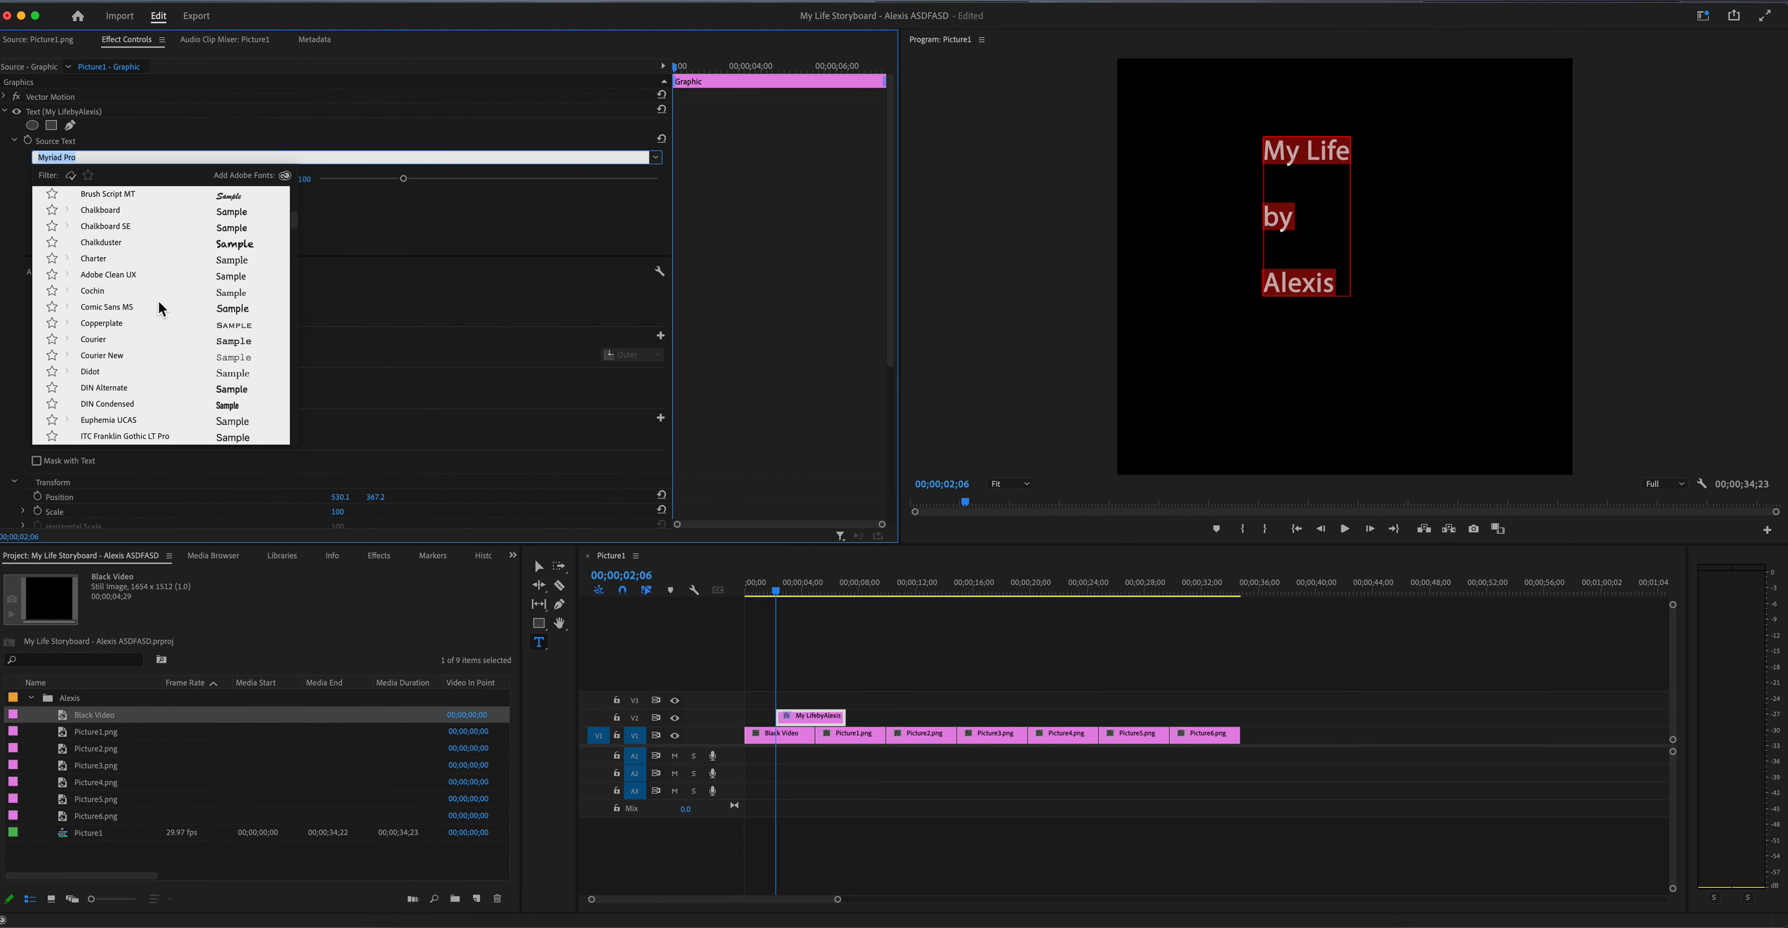
left_click(151, 240)
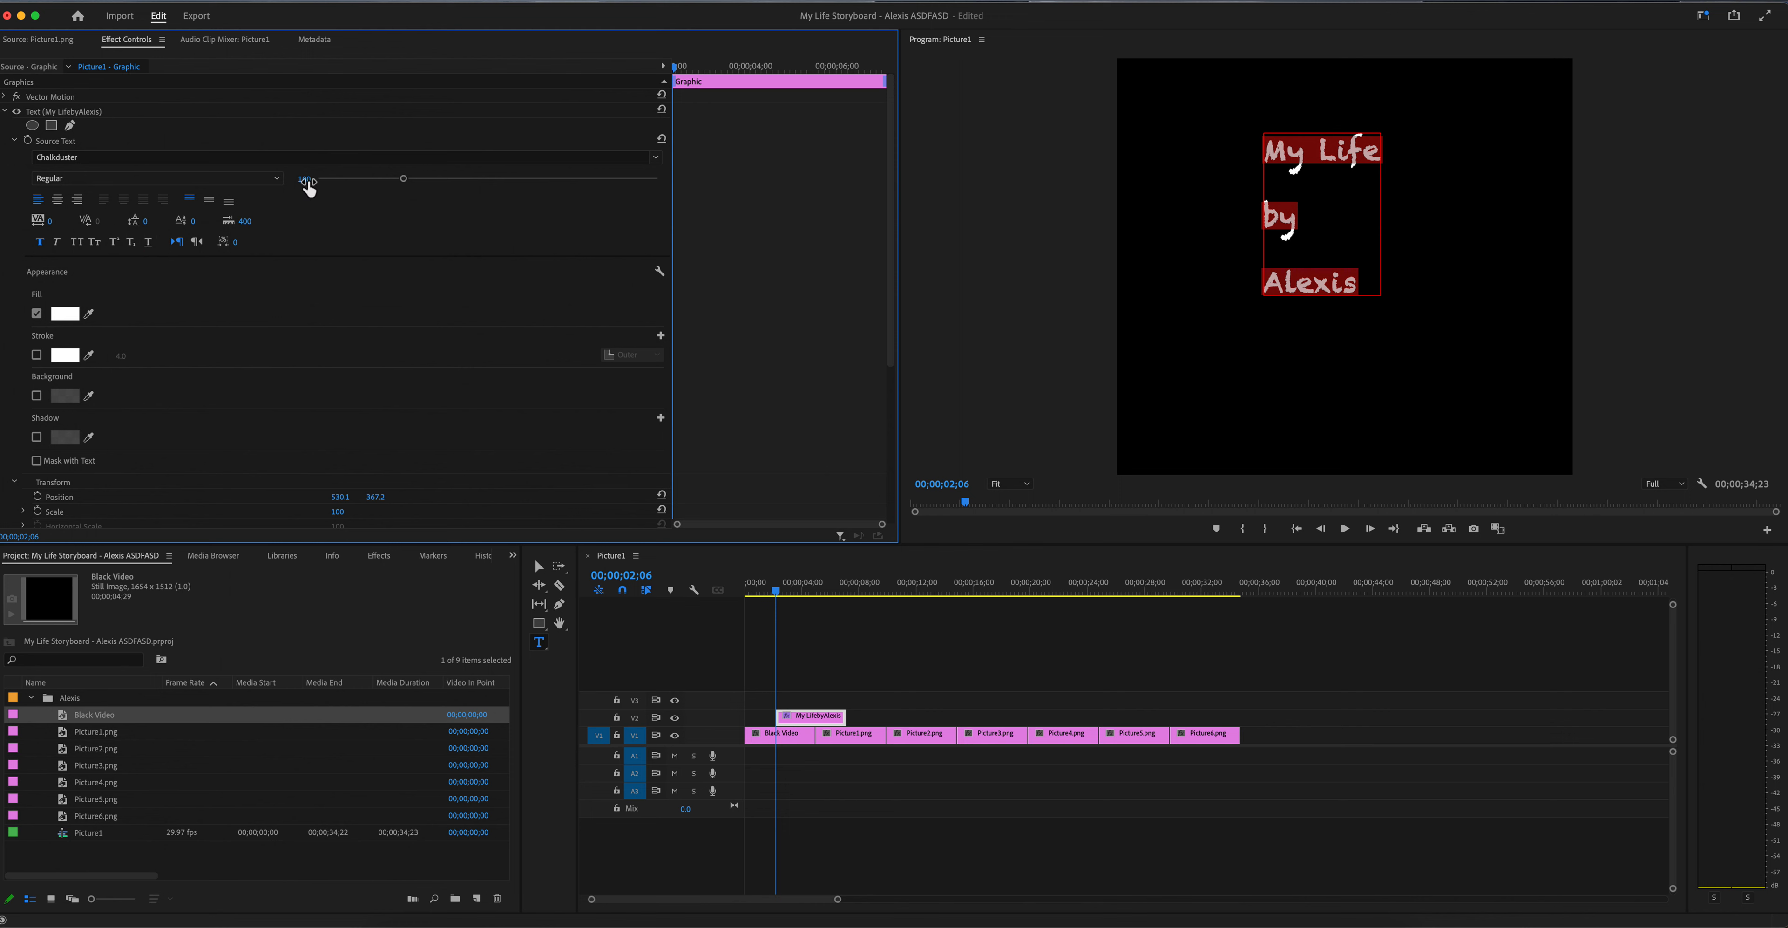
Step: Set the title to size 179 with centred alignment and move it to the middle of the frame
left_click_drag(304, 179, 359, 178)
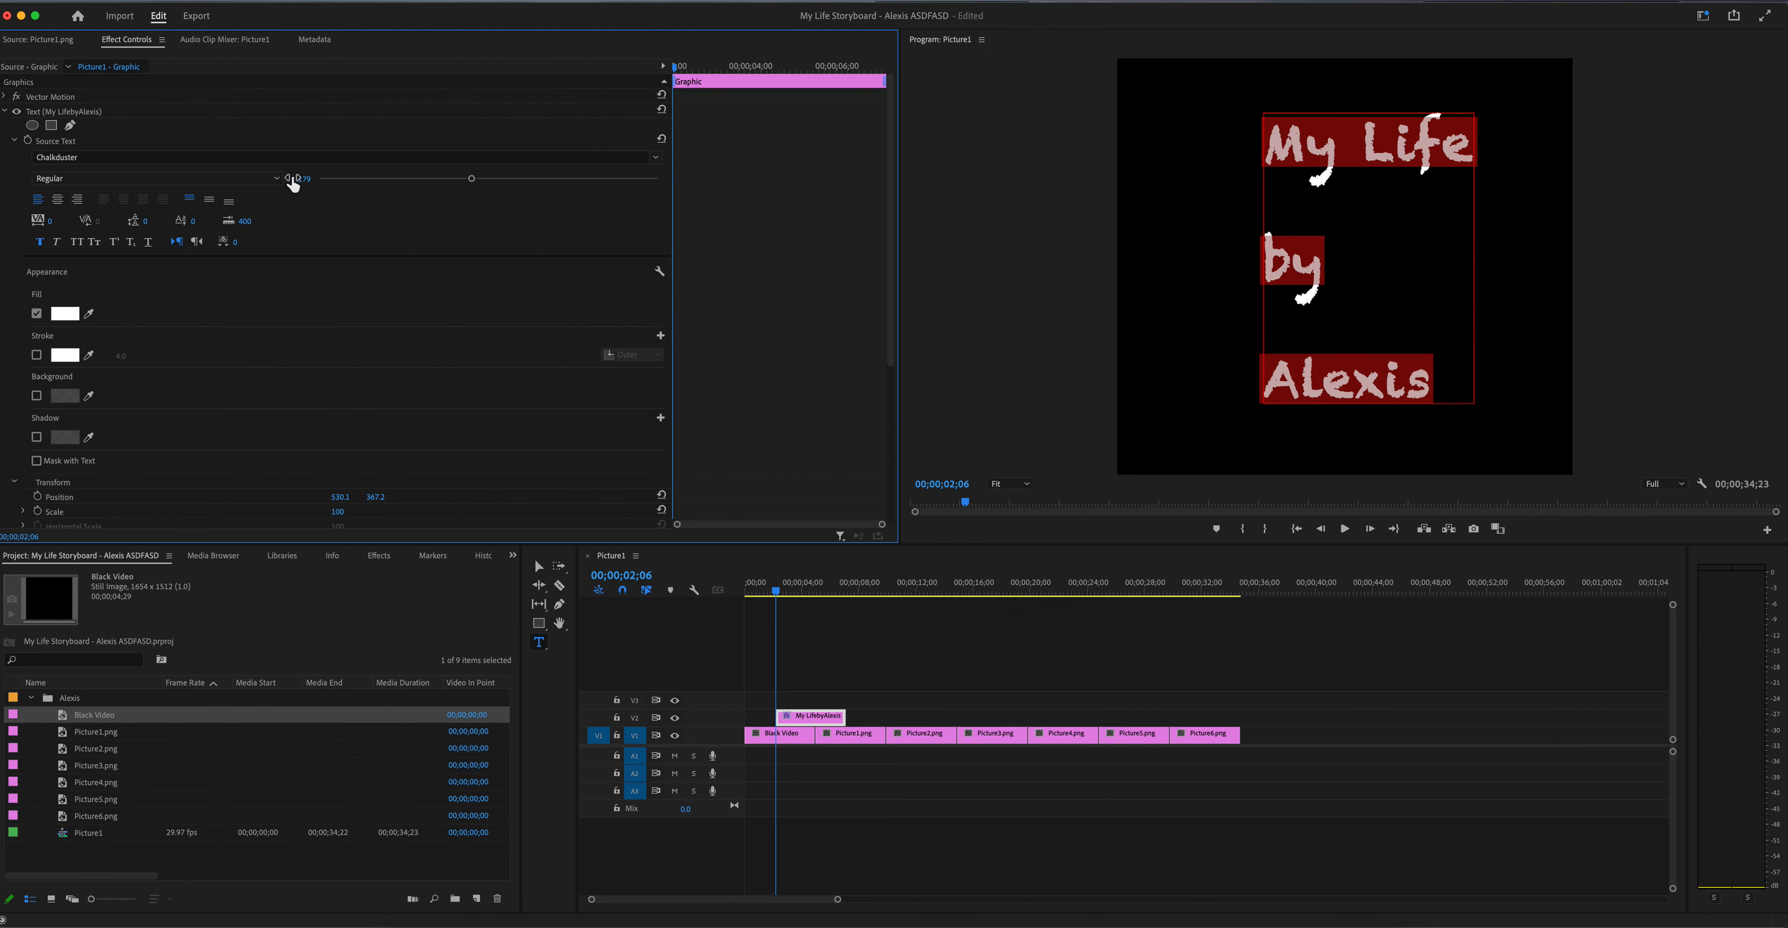
left_click(58, 200)
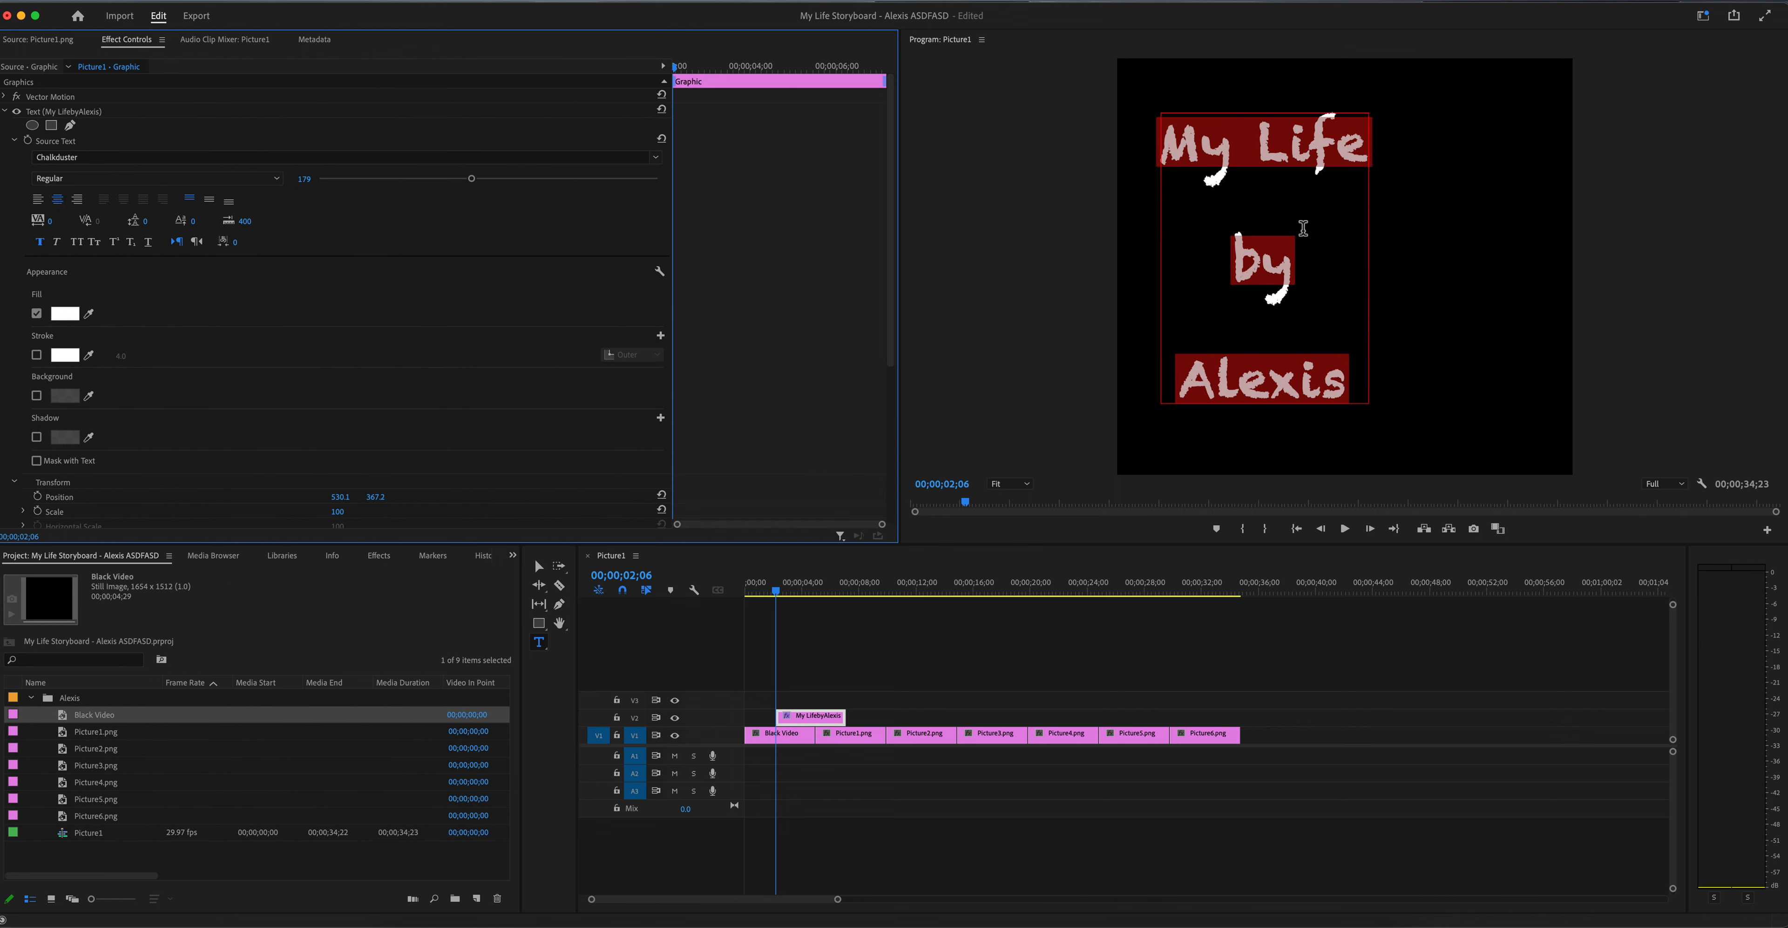
left_click(538, 566)
left_click_drag(1276, 345, 1365, 352)
left_click(1496, 410)
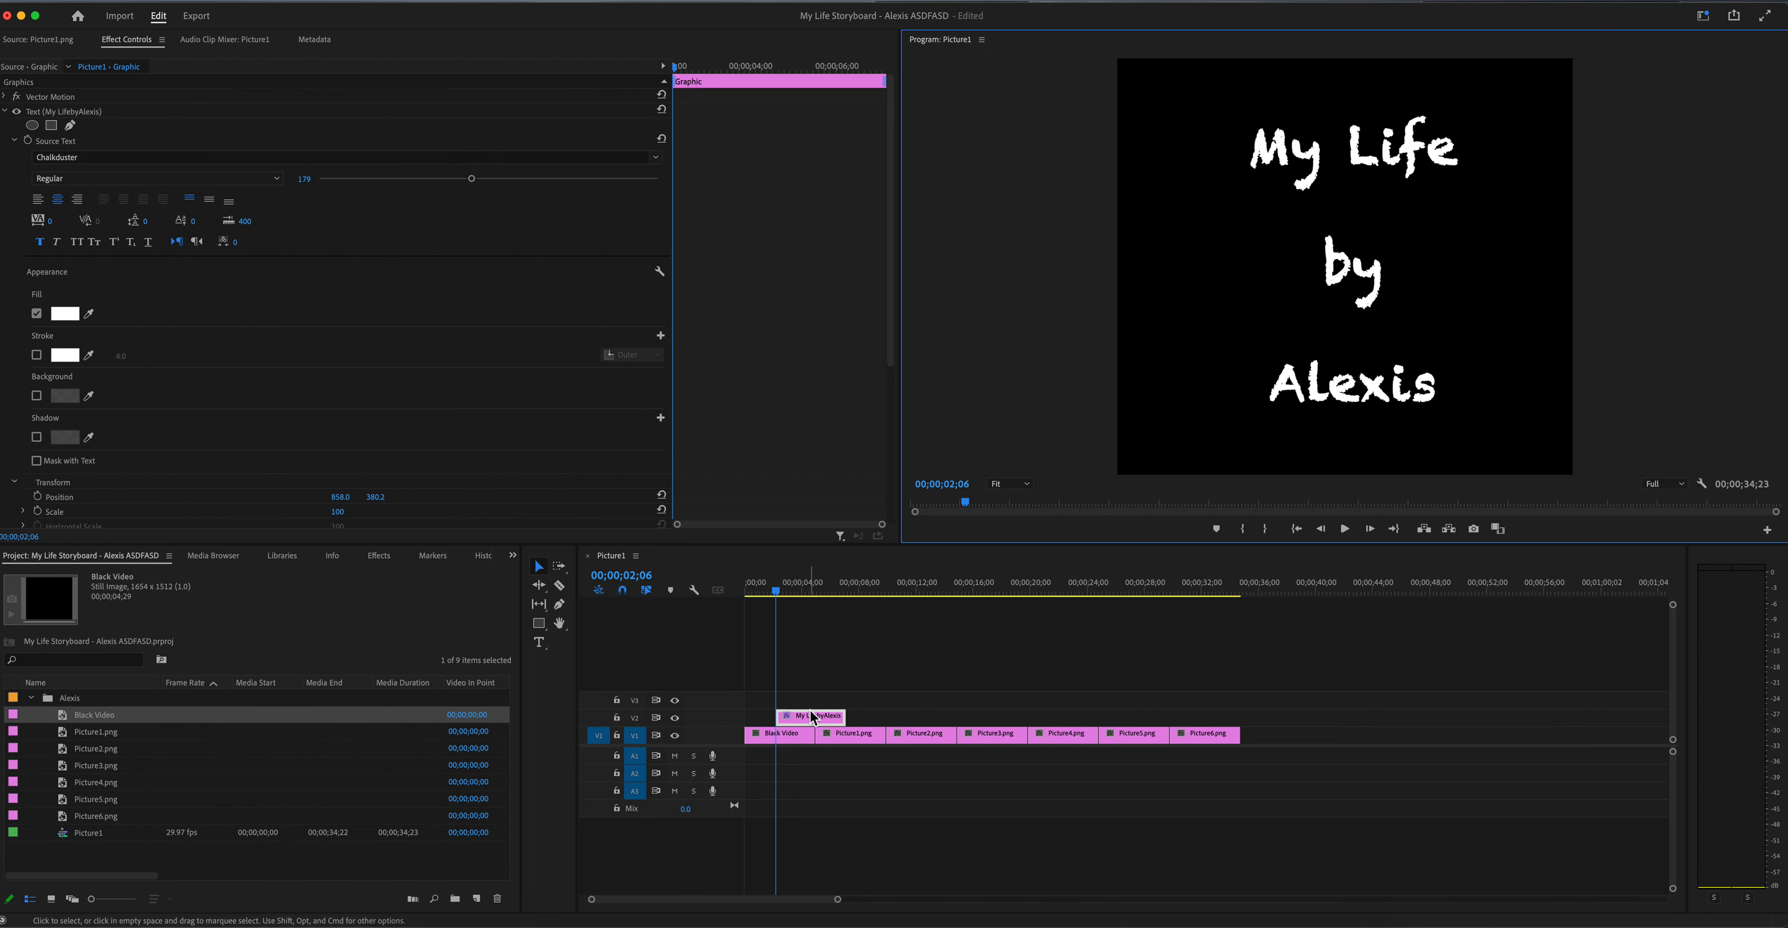
Step: Move the title clip on track V2 earlier, to start about one second in, and return the playhead near the beginning
left_click_drag(820, 724, 800, 721)
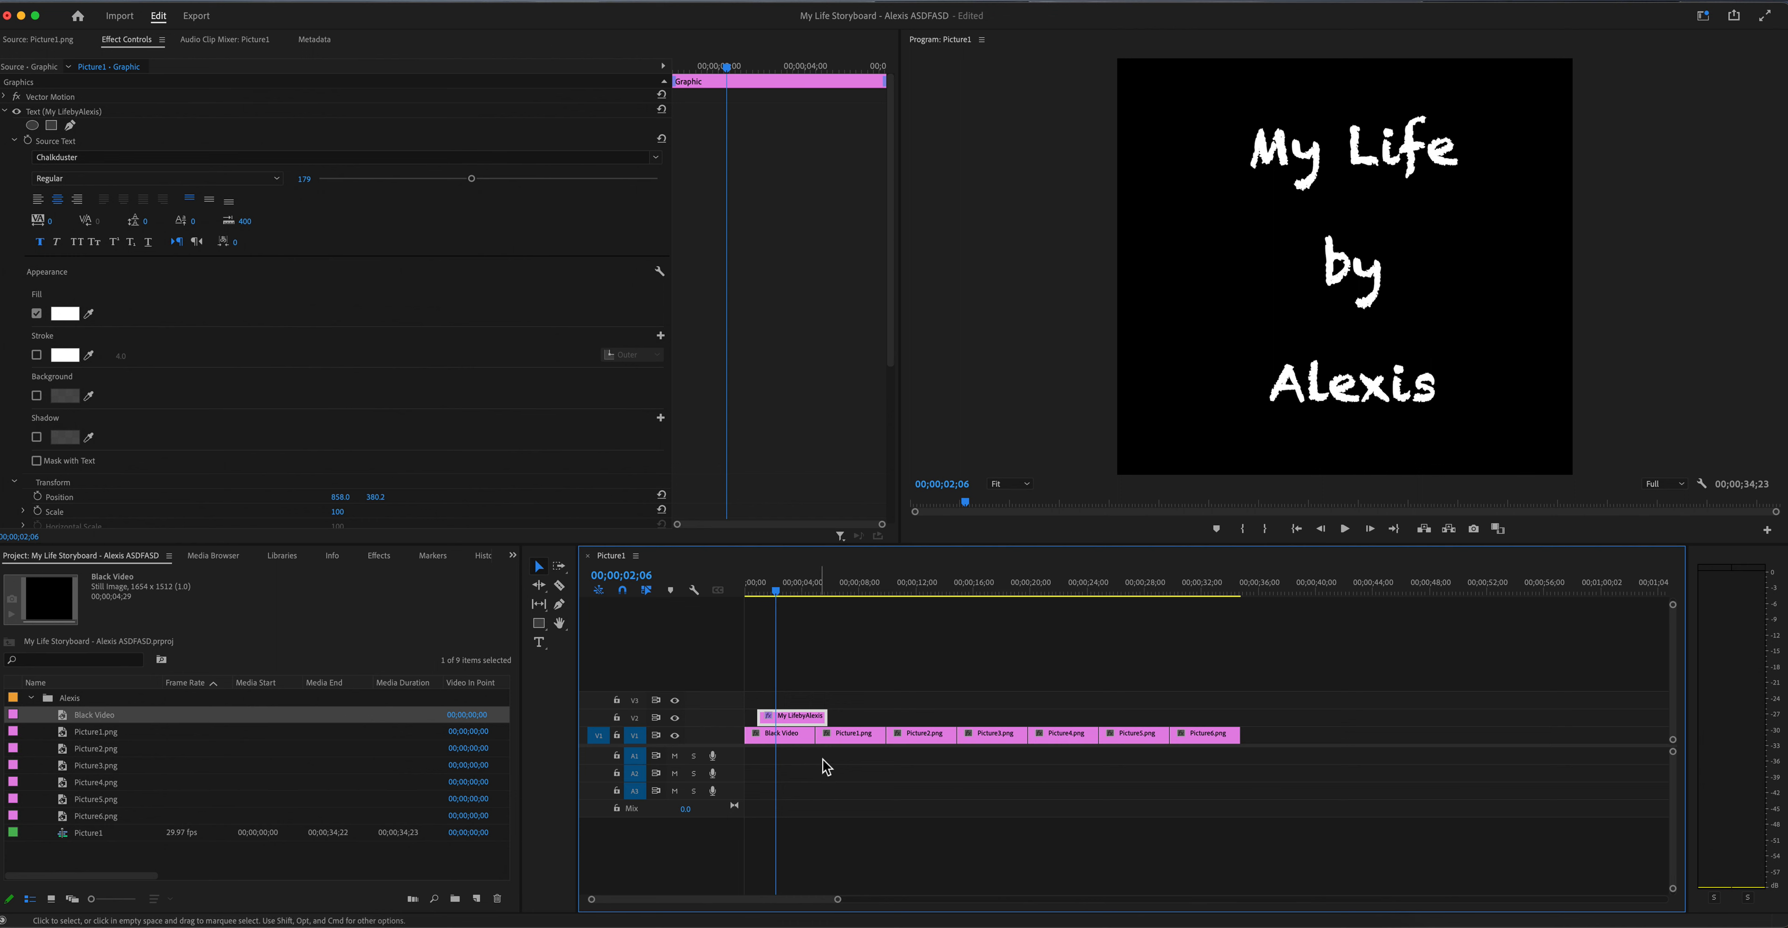
left_click(749, 590)
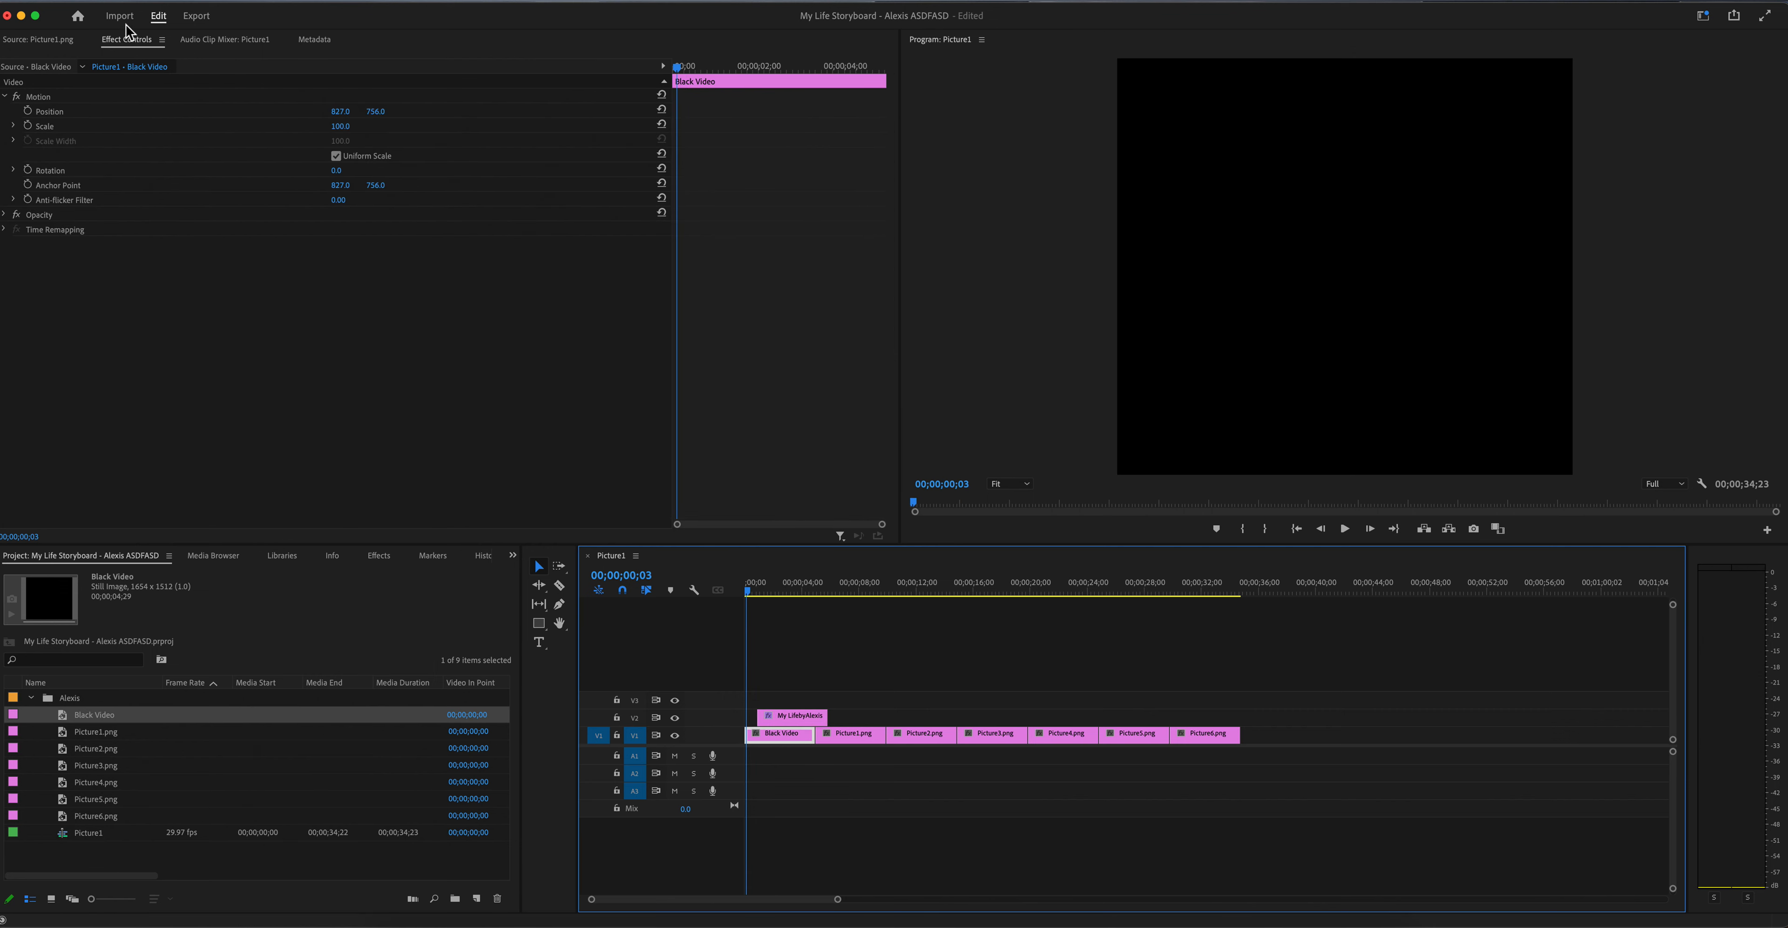
left_click(120, 3)
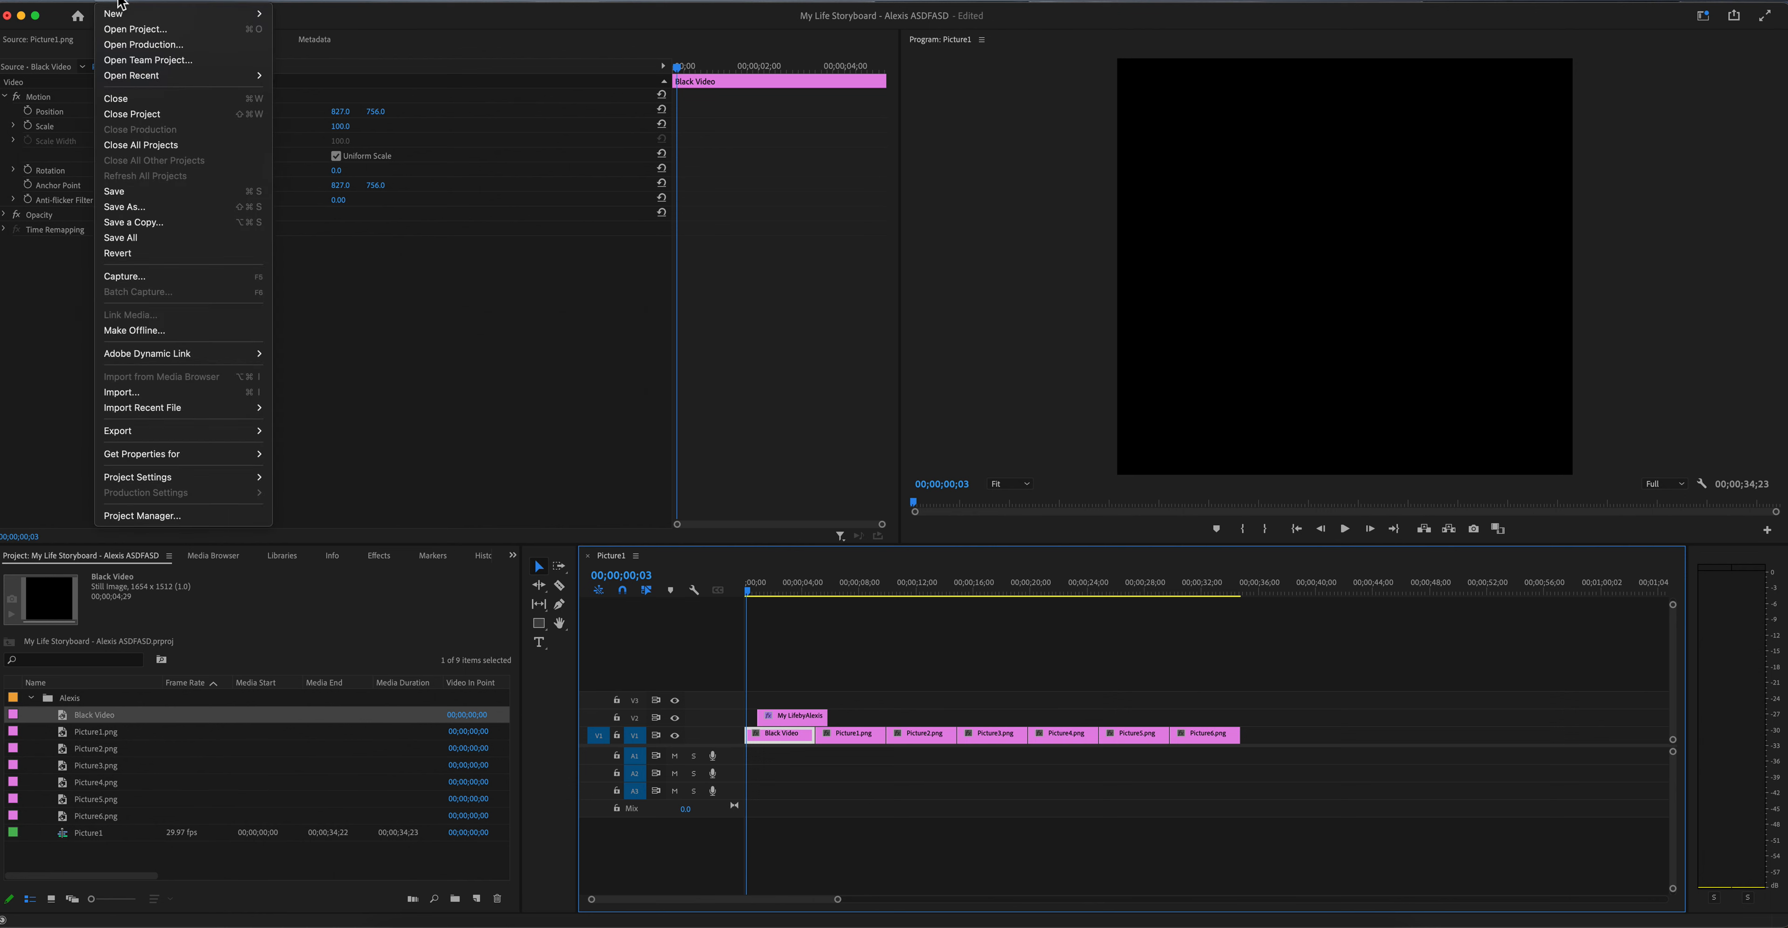
left_click(136, 210)
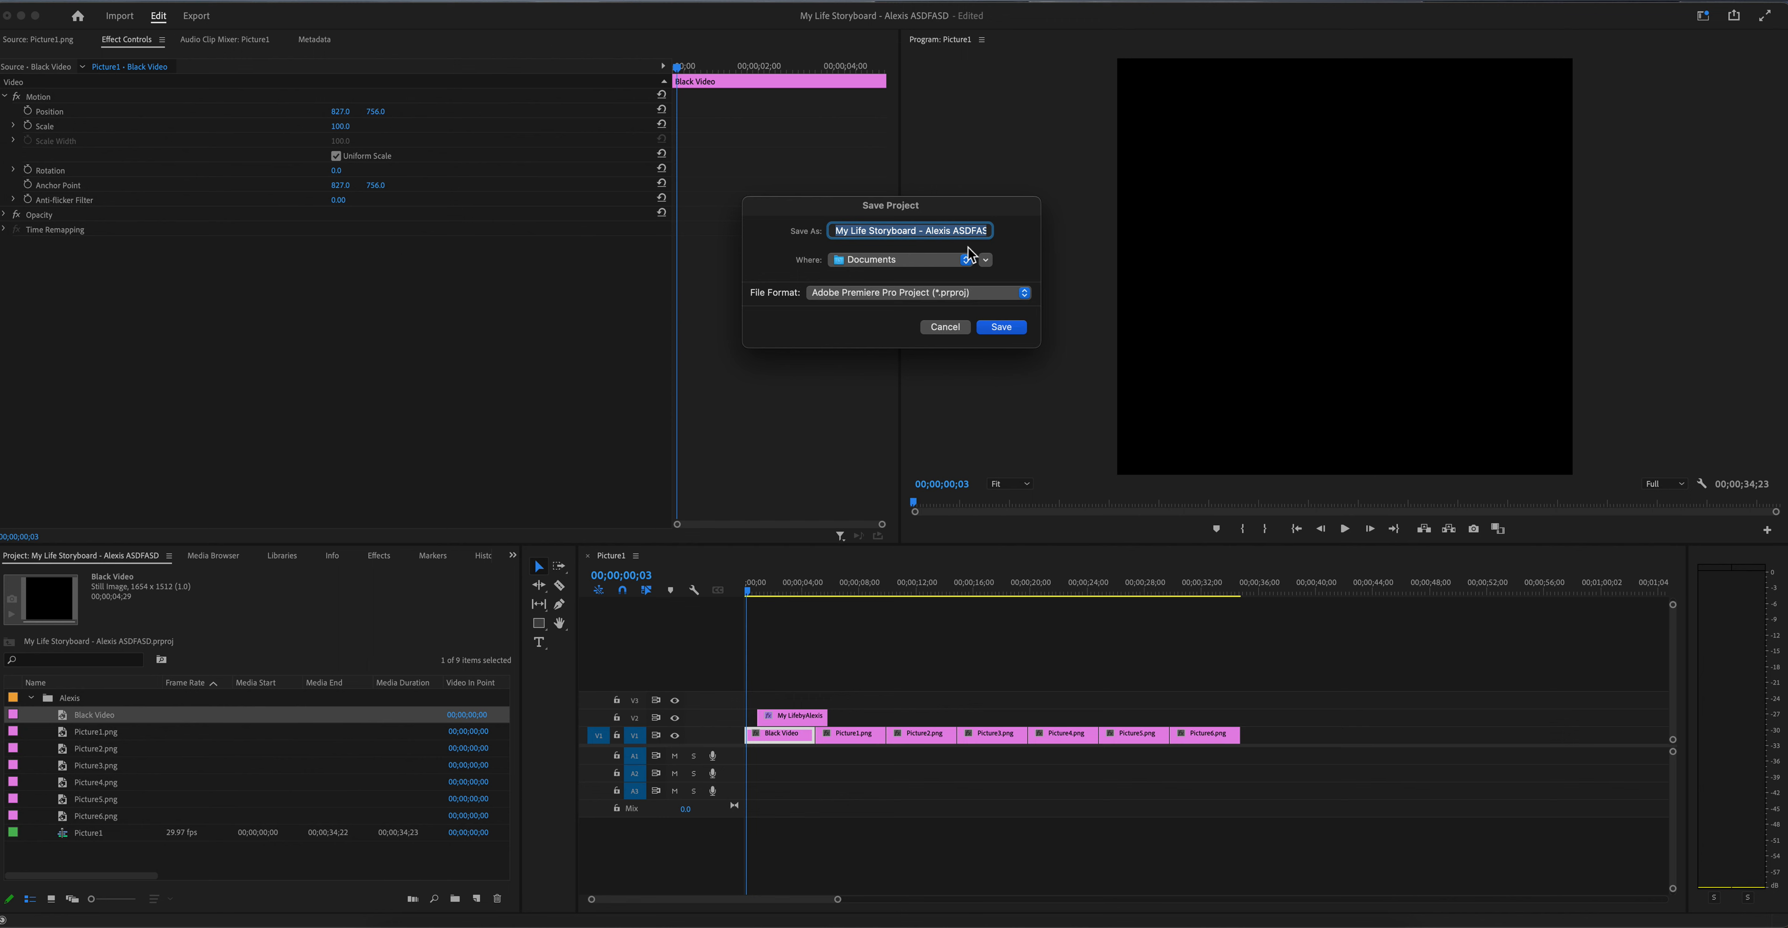
left_click(1002, 327)
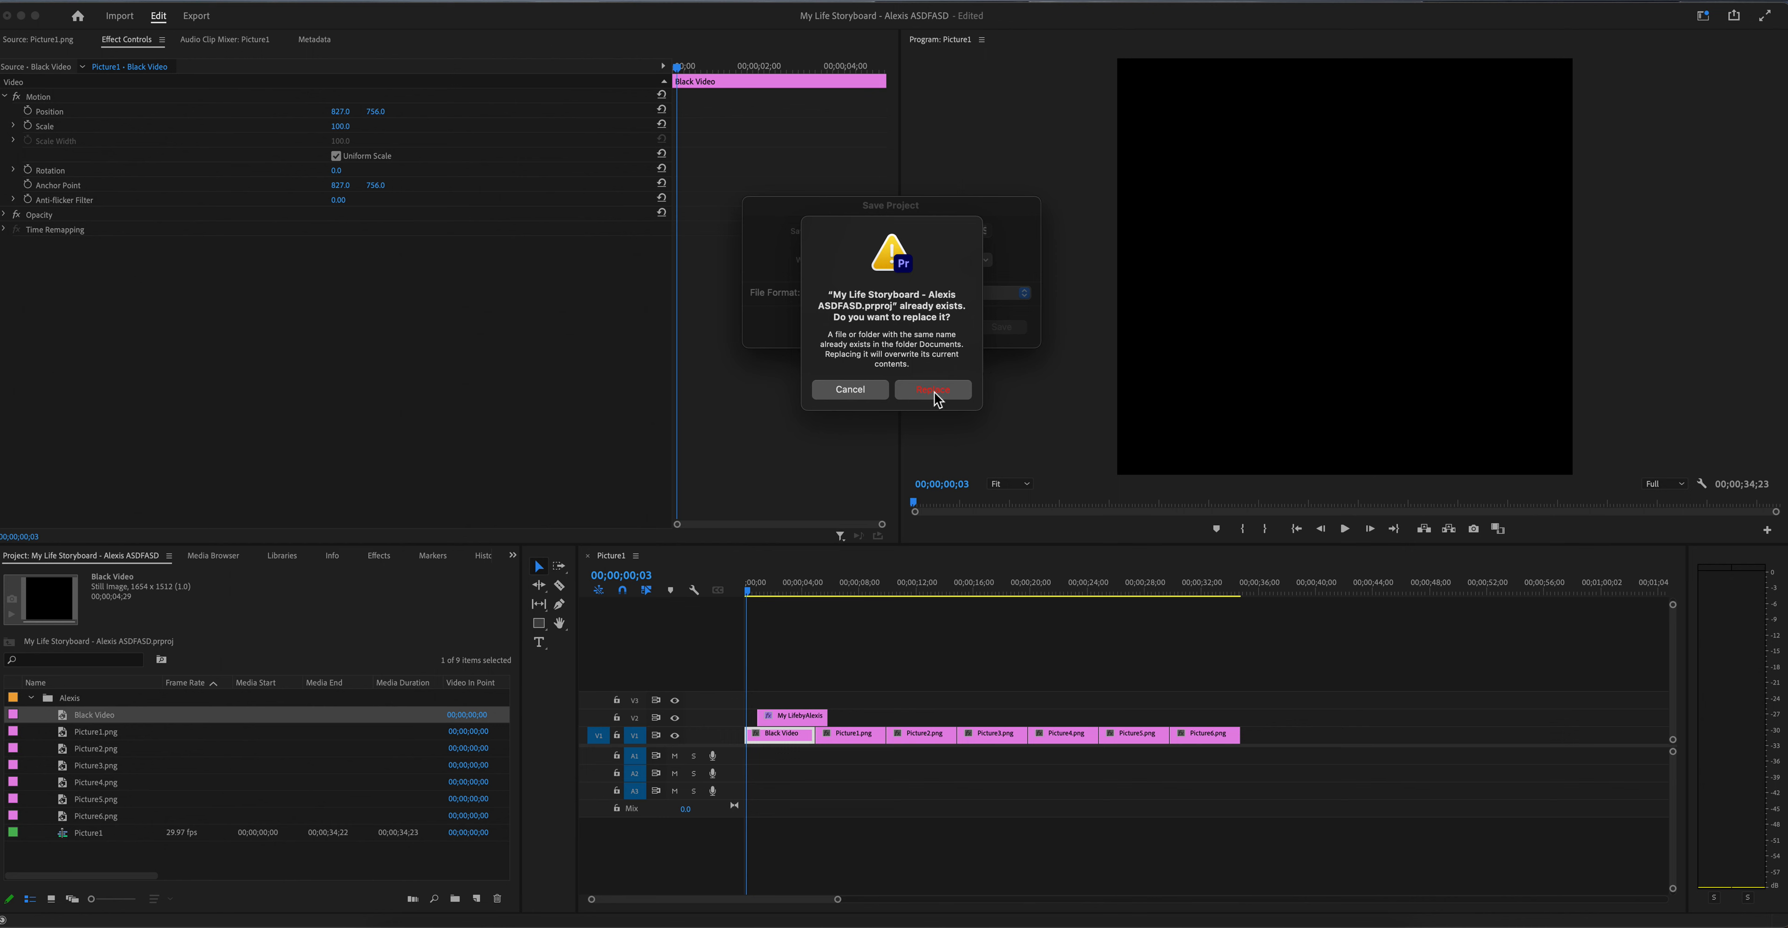
left_click(850, 389)
left_click(948, 327)
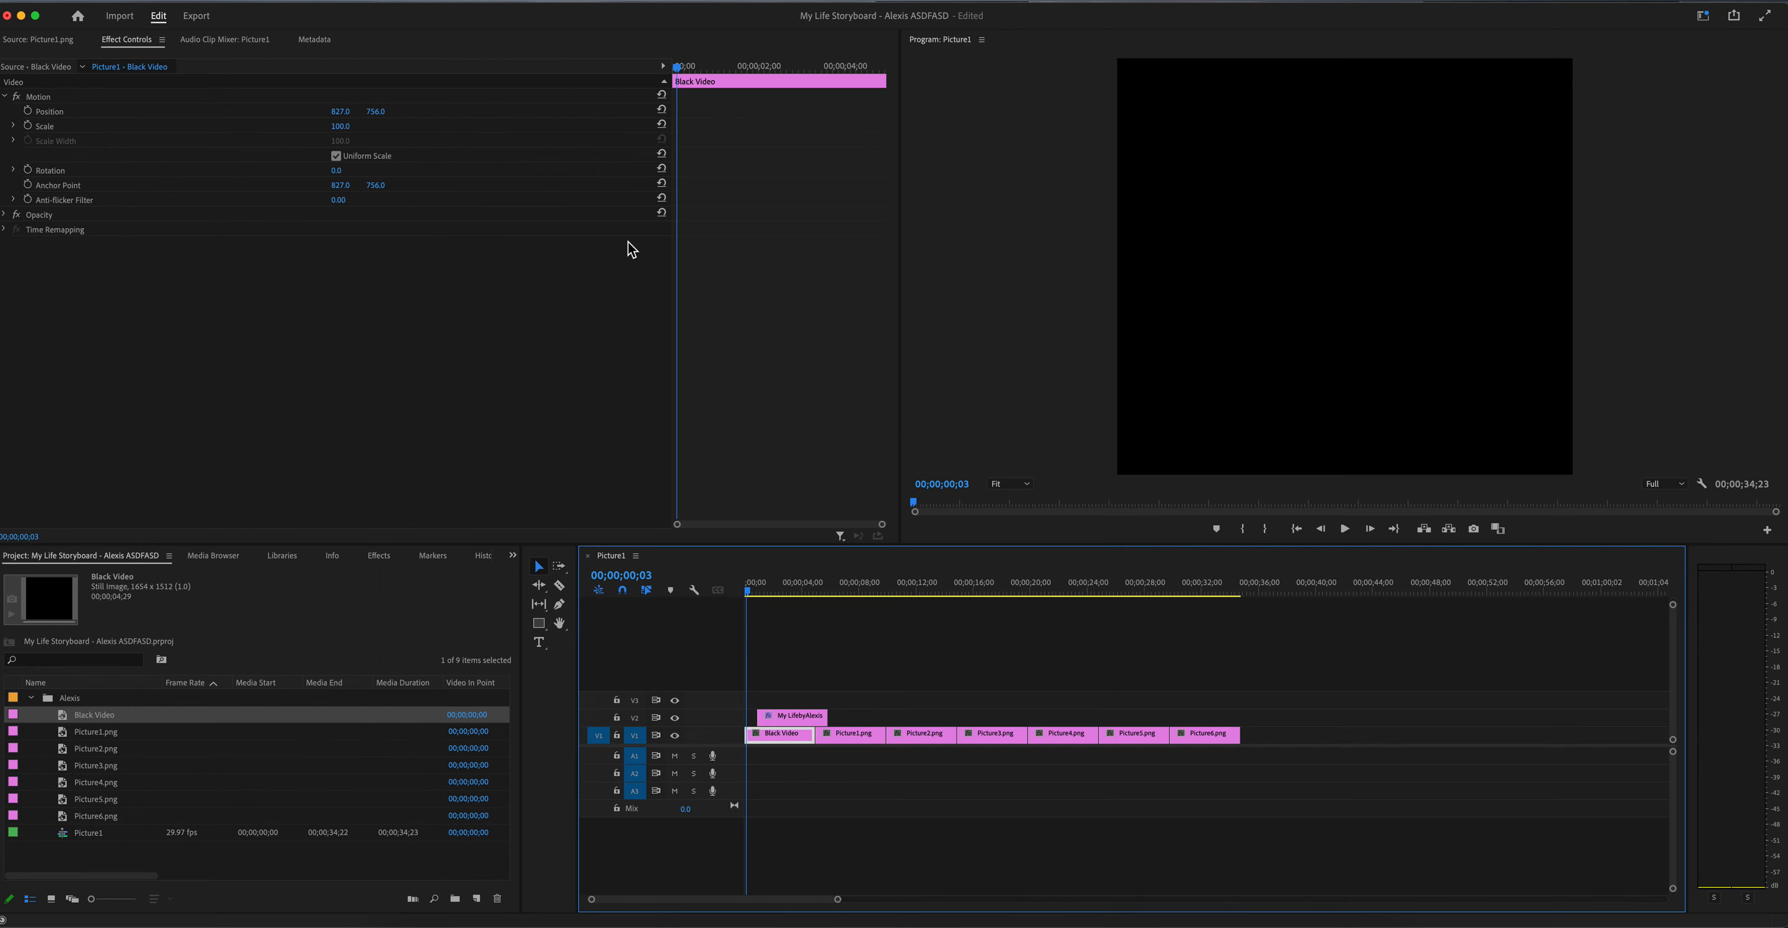
Step: Save the project under its existing name
left_click(114, 6)
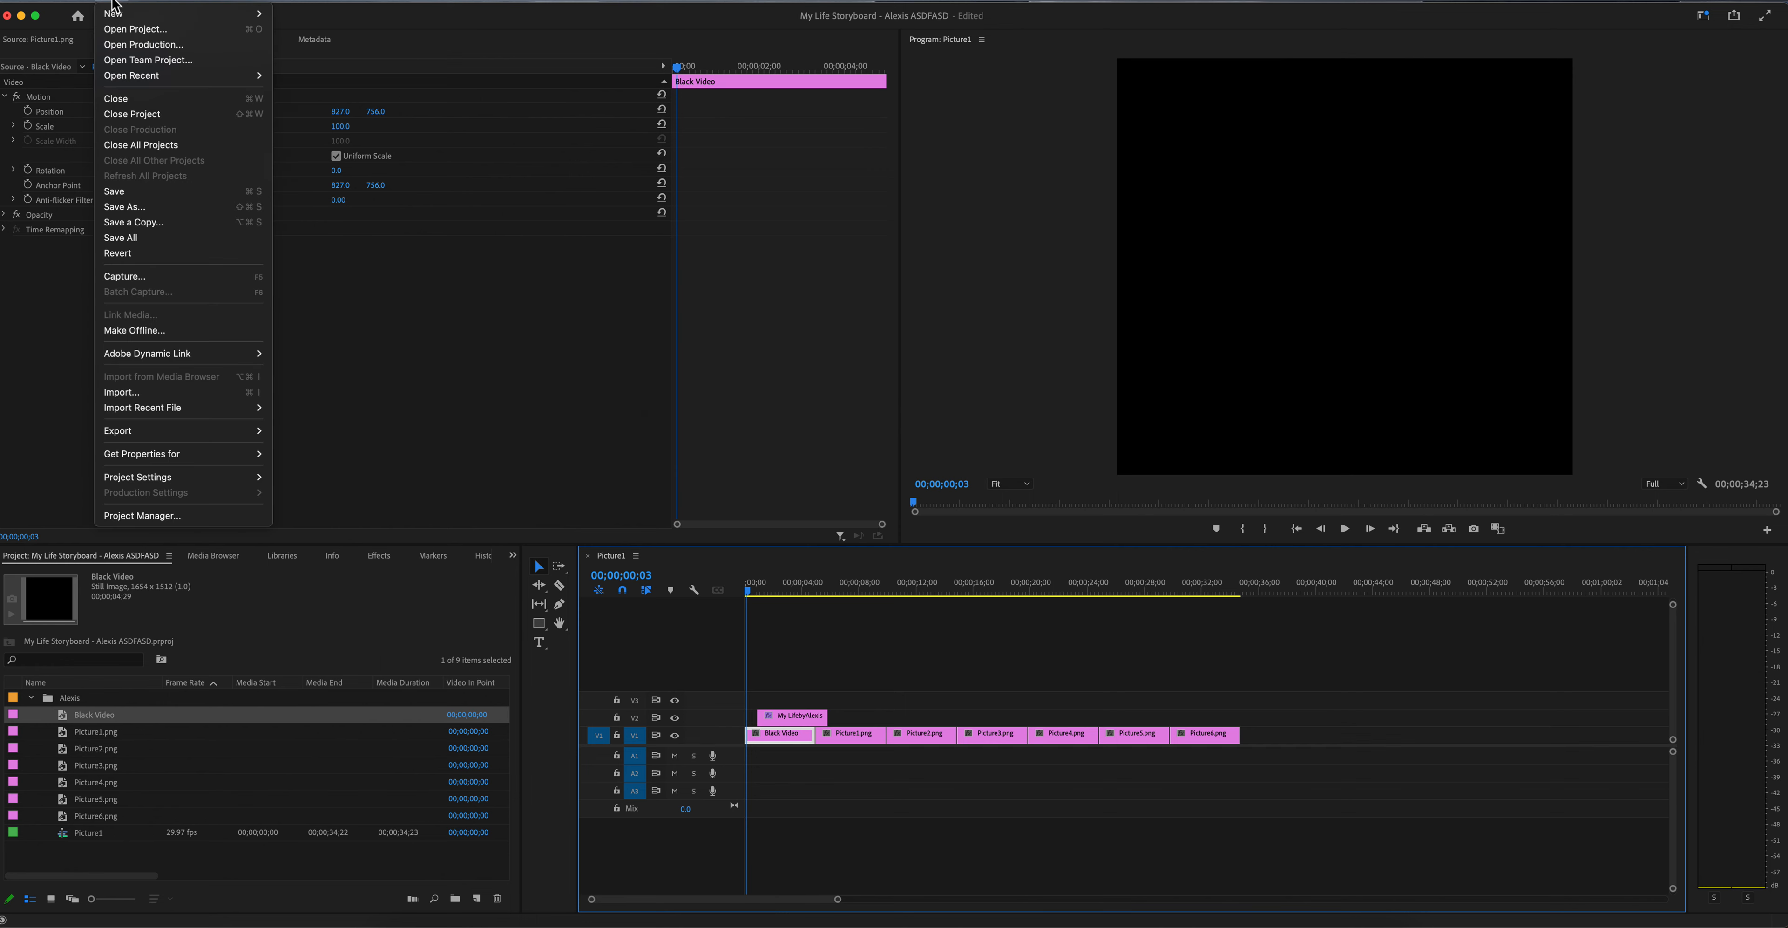
left_click(141, 198)
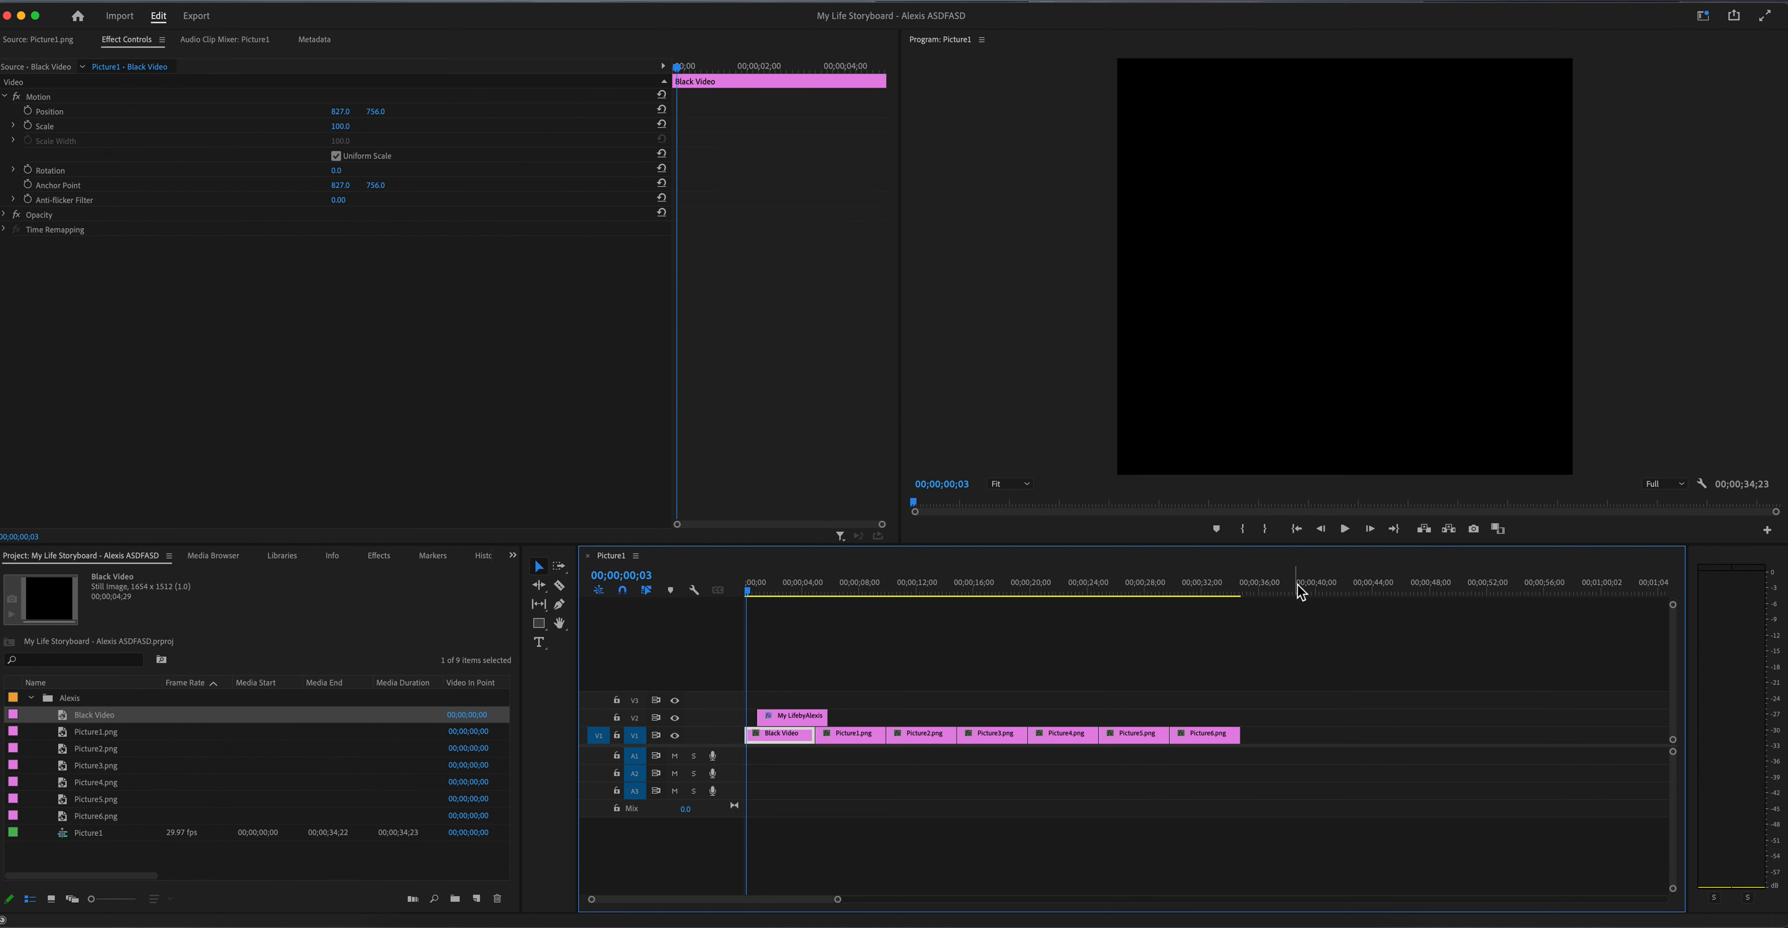